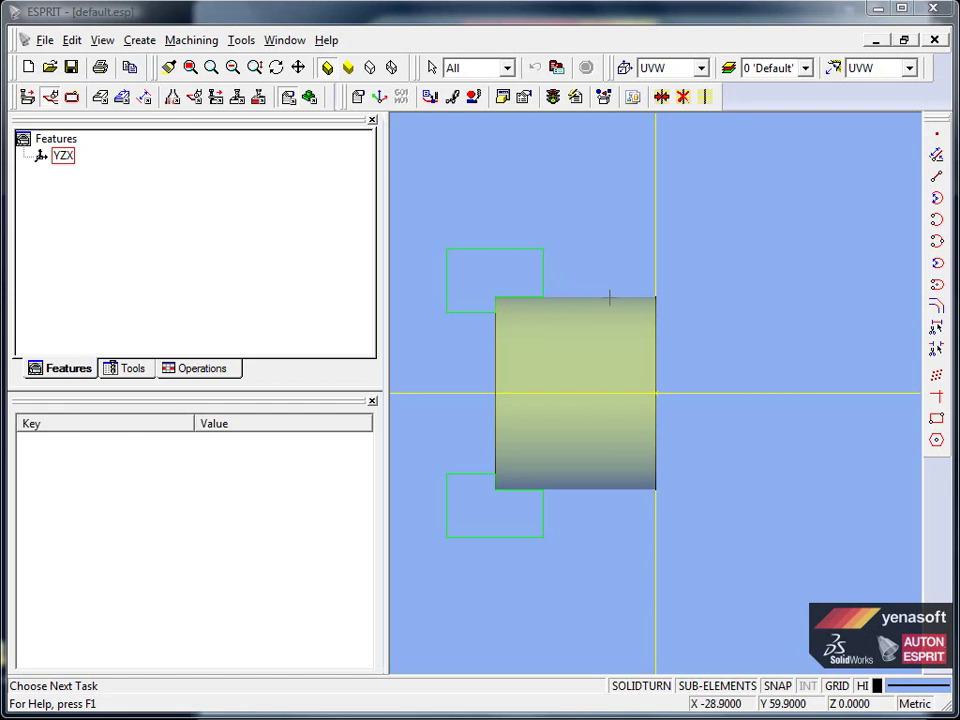
Create the 1 PTOP point-to-point feature at the end-face centre on the spindle axis
left_click(123, 100)
left_click(408, 99)
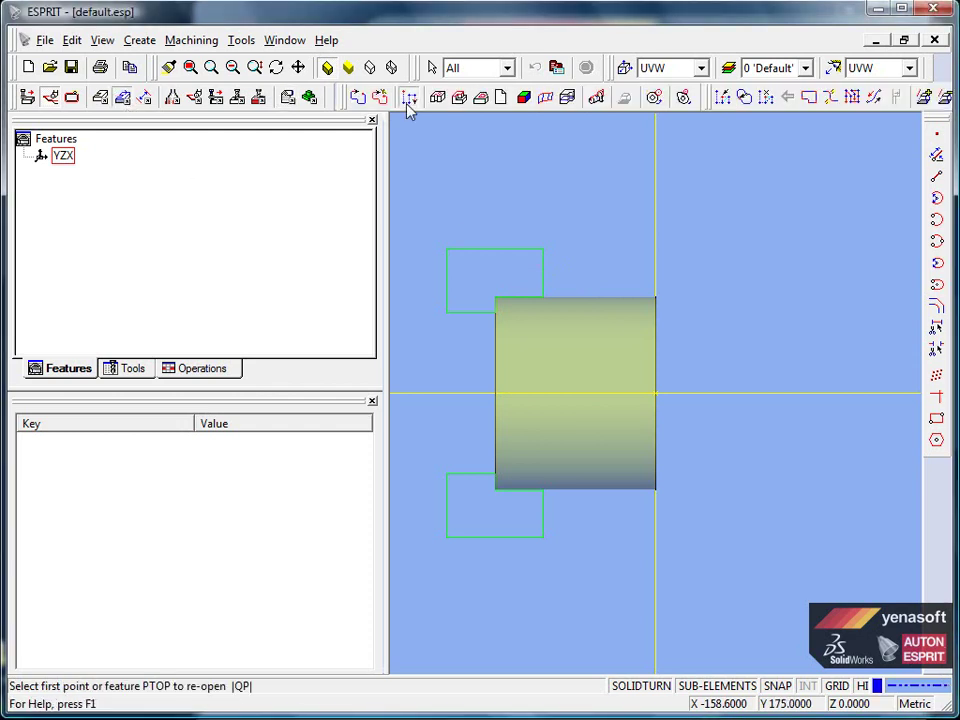
left_click(656, 394)
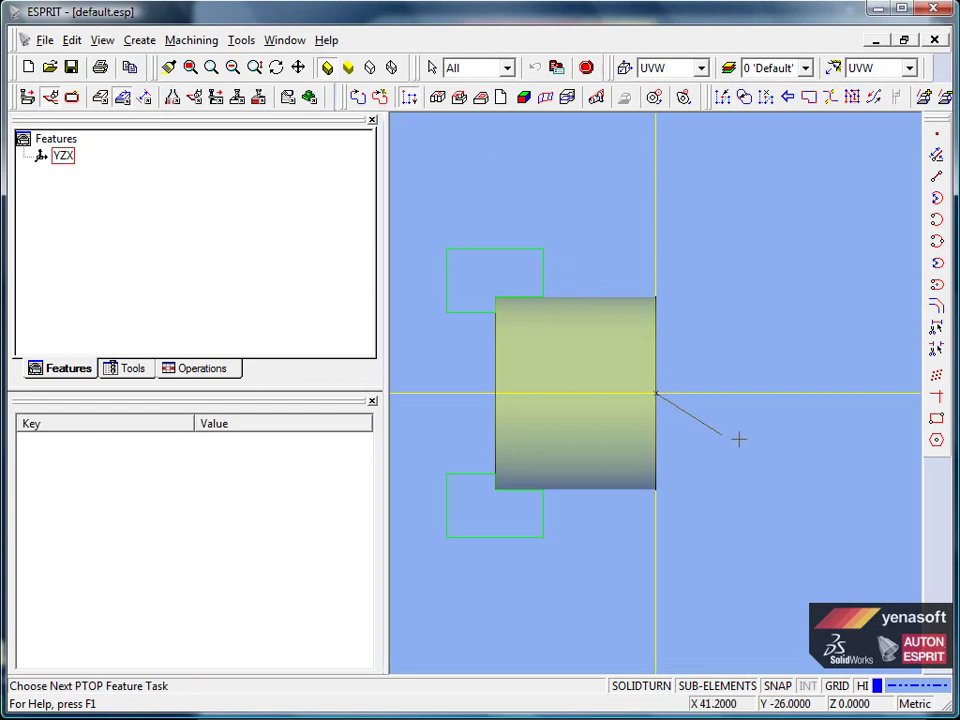
left_click(587, 68)
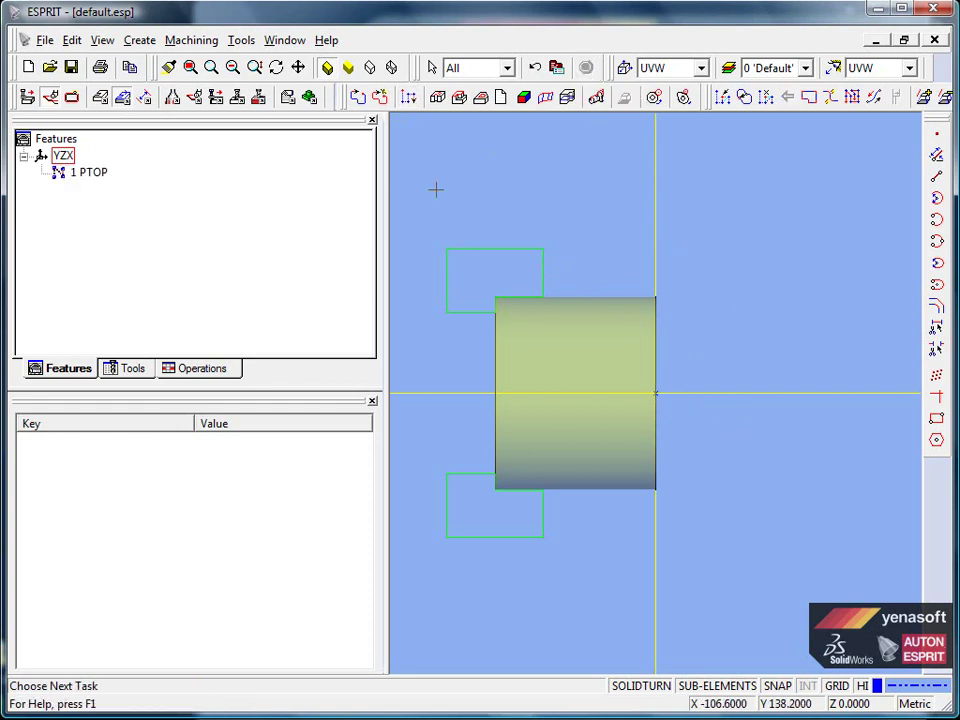
left_click(172, 96)
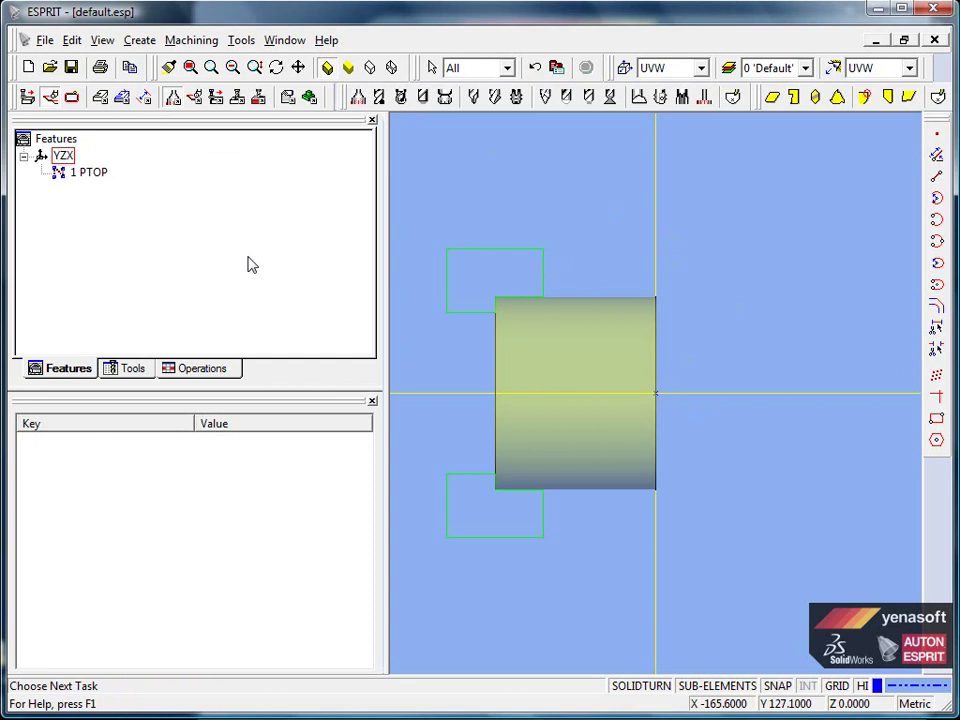
Define the 5mm PUNTA center drill: clearance 50, diameter 5, 118° tip angle, tip depth 7
left_click(474, 102)
double_click(452, 117)
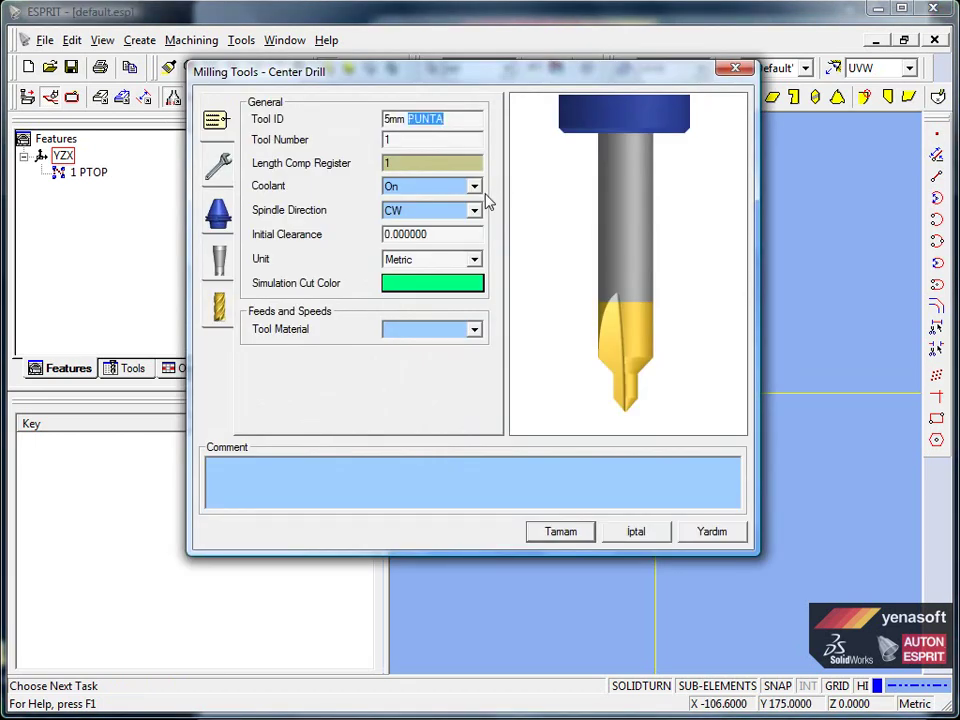
double_click(446, 235)
type("50")
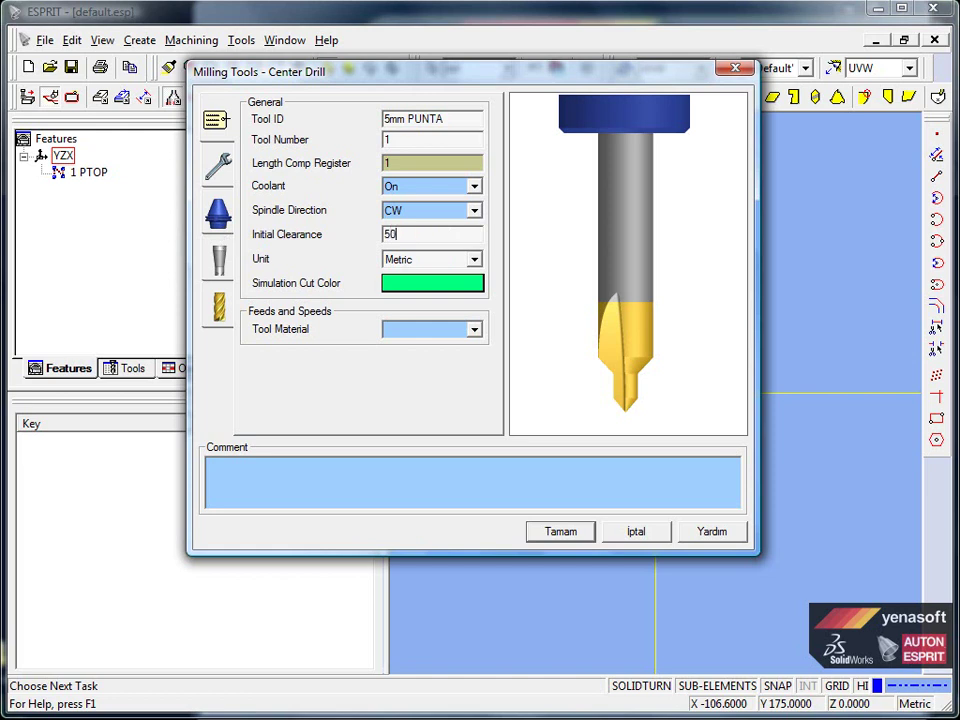
left_click(218, 172)
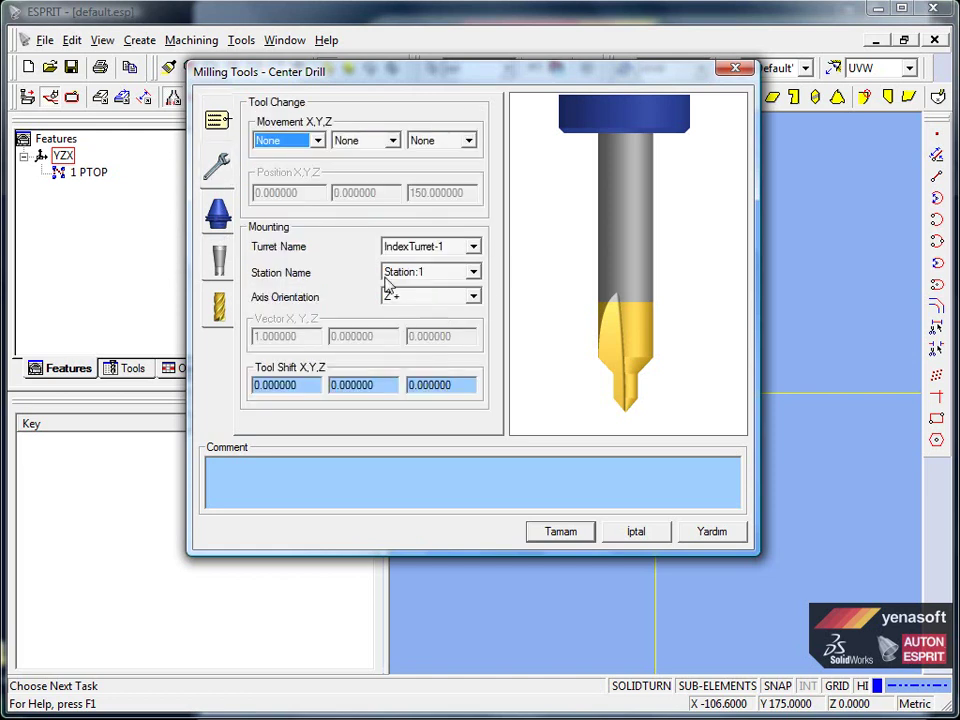
left_click(218, 307)
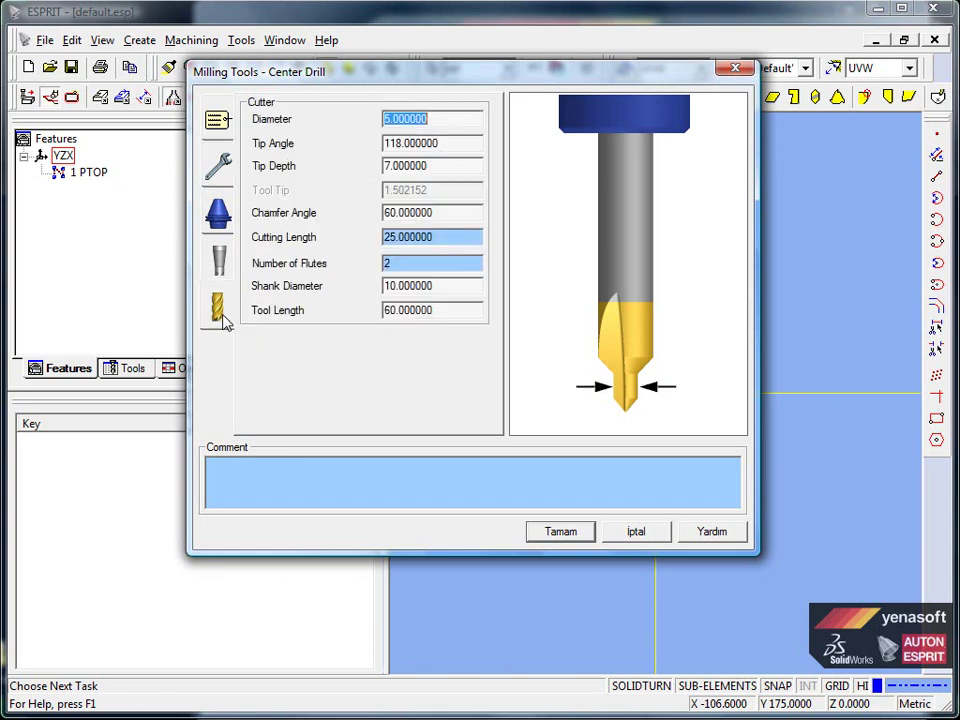
left_click(468, 144)
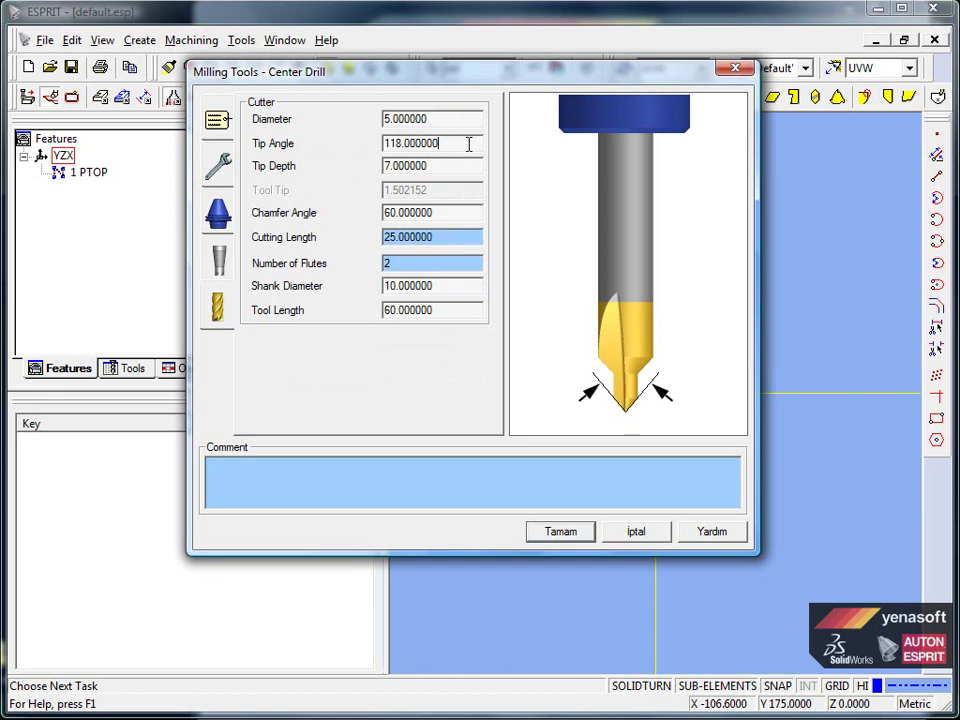
left_click(472, 168)
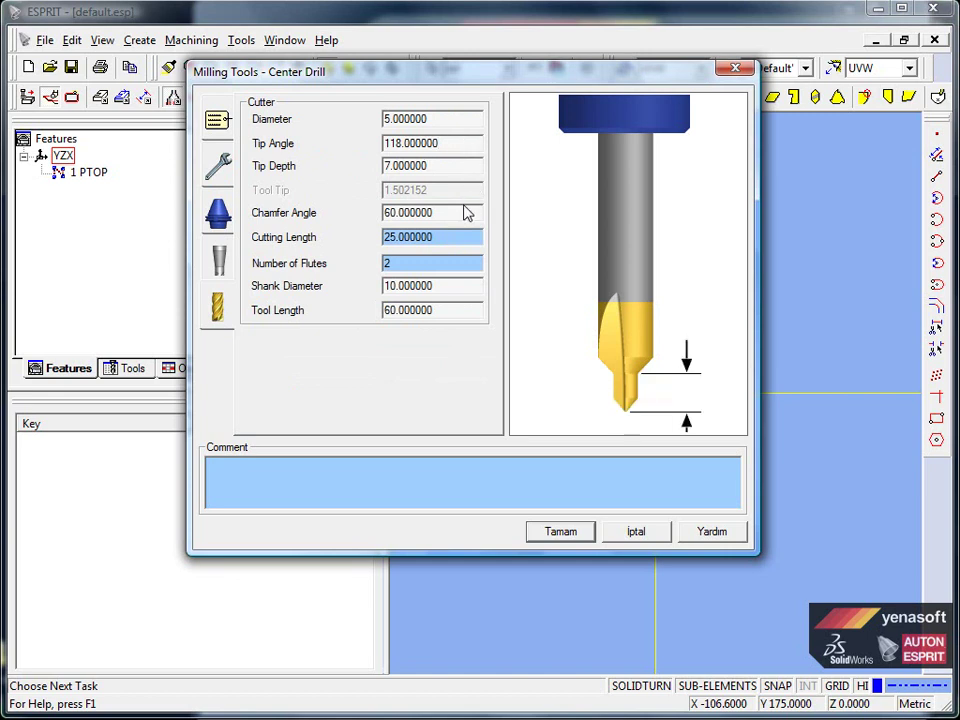
left_click(562, 533)
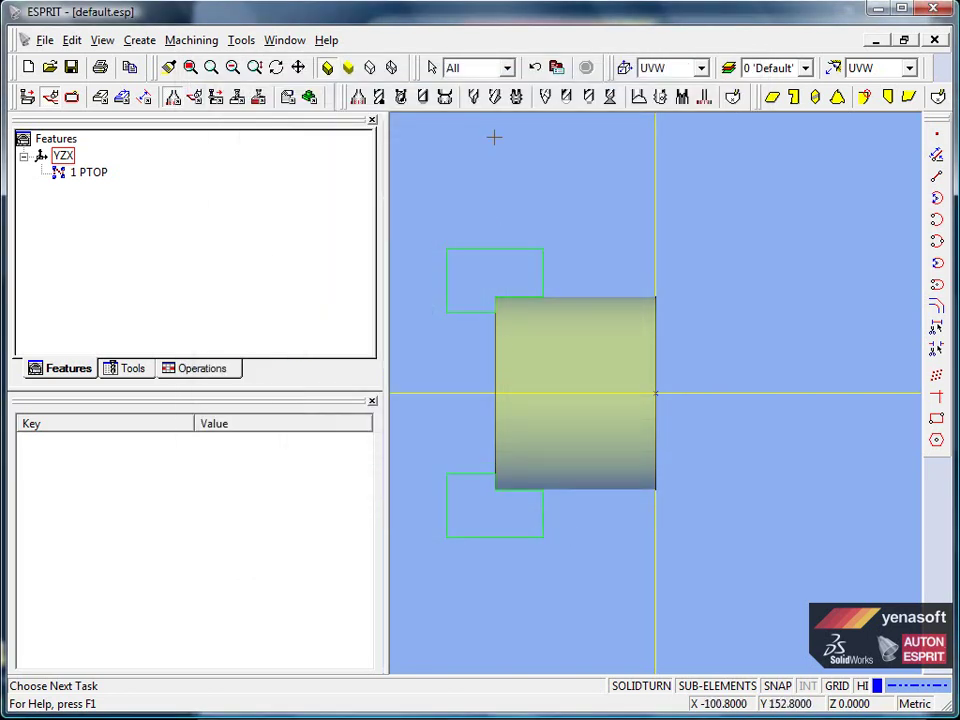
Create a drill tool with its ID and comment set to 16 DRILL
left_click(496, 103)
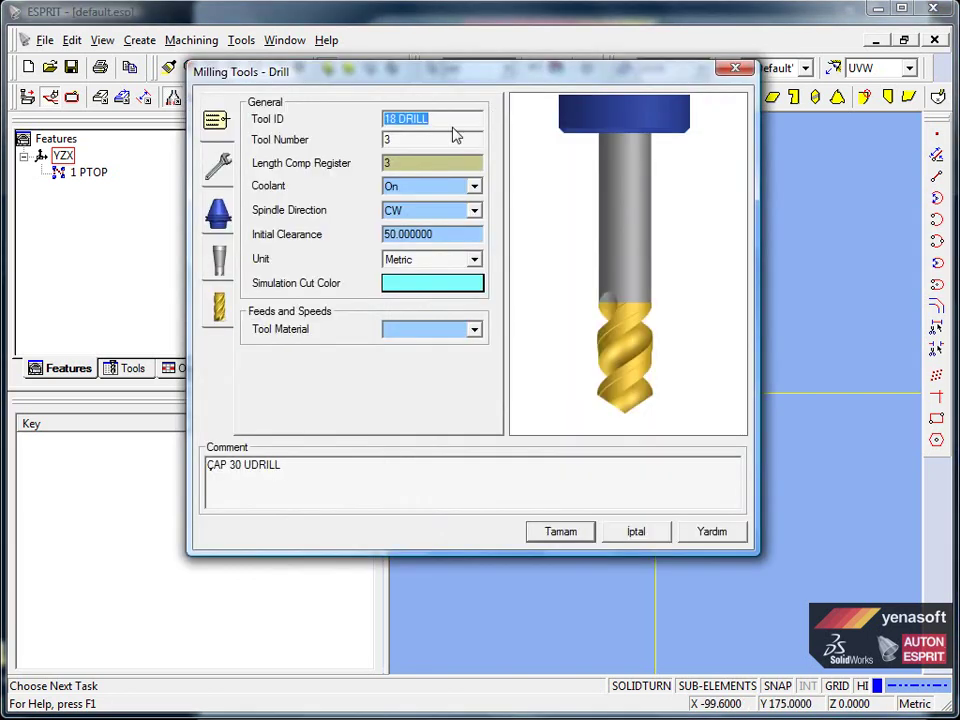
left_click(393, 118)
key("Delete")
type("6")
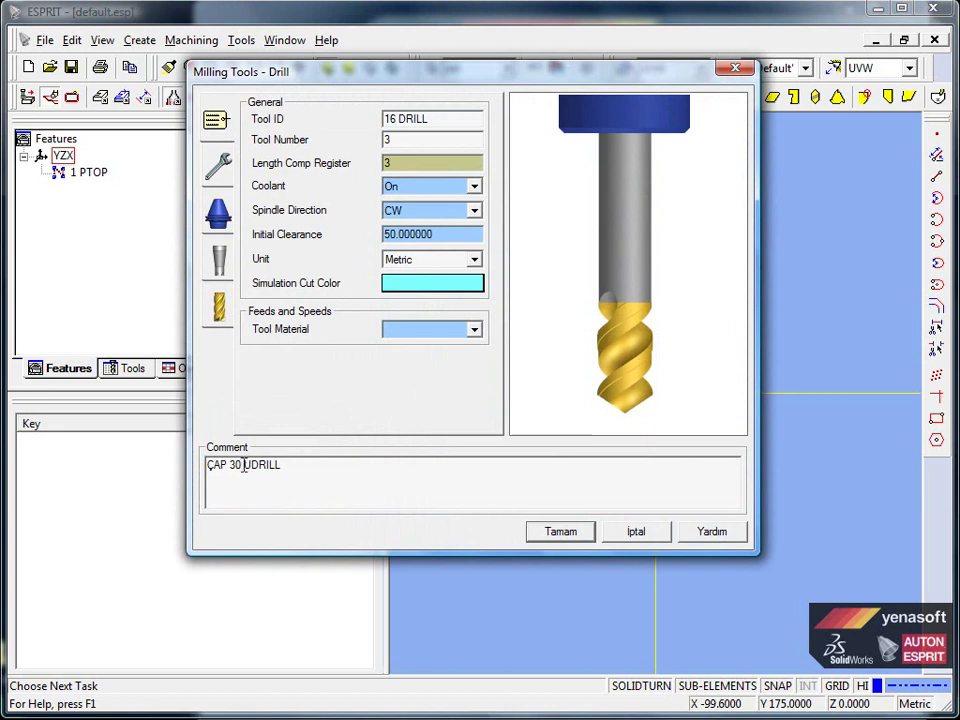
left_click_drag(241, 465, 148, 447)
key("Delete")
type("16")
key("Delete")
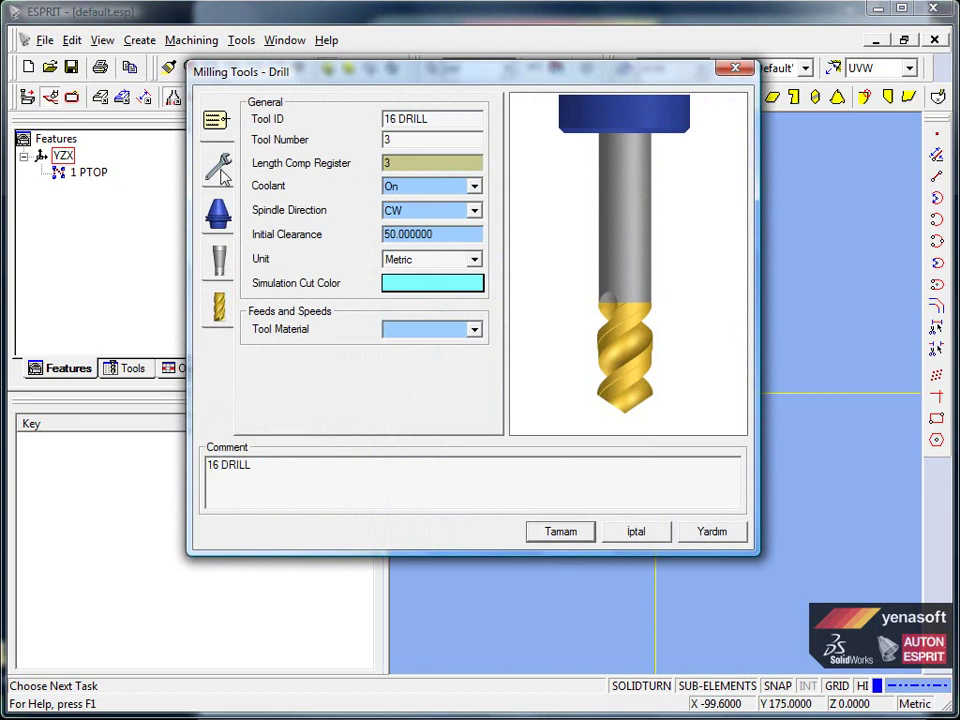
Set both the X and Z tool-change movements to Home
left_click(216, 168)
left_click(291, 140)
left_click(289, 167)
left_click(445, 141)
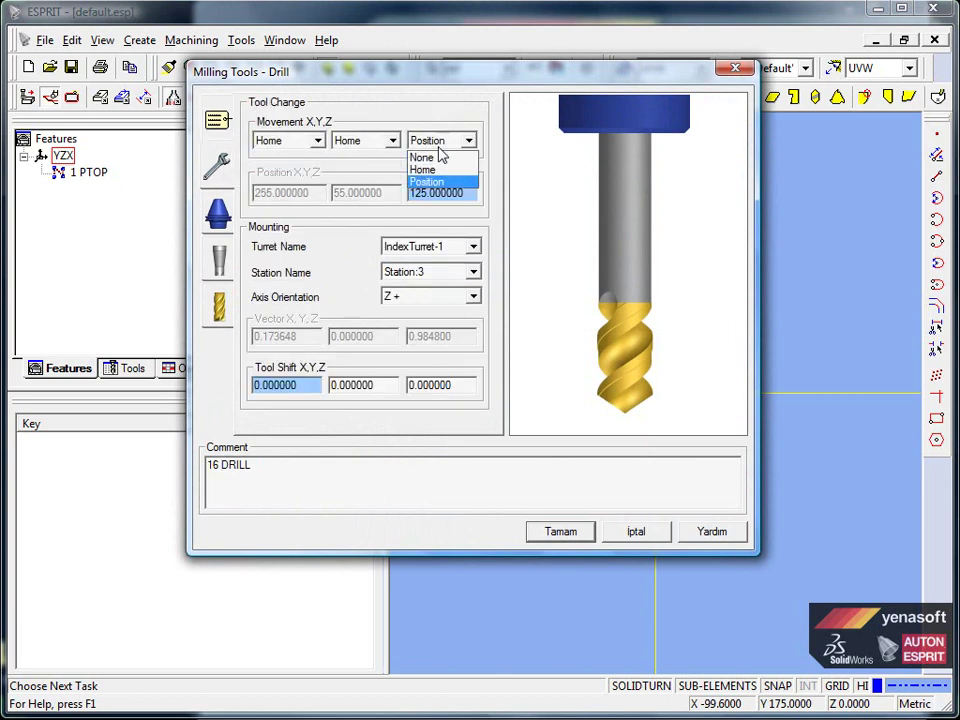
left_click(444, 169)
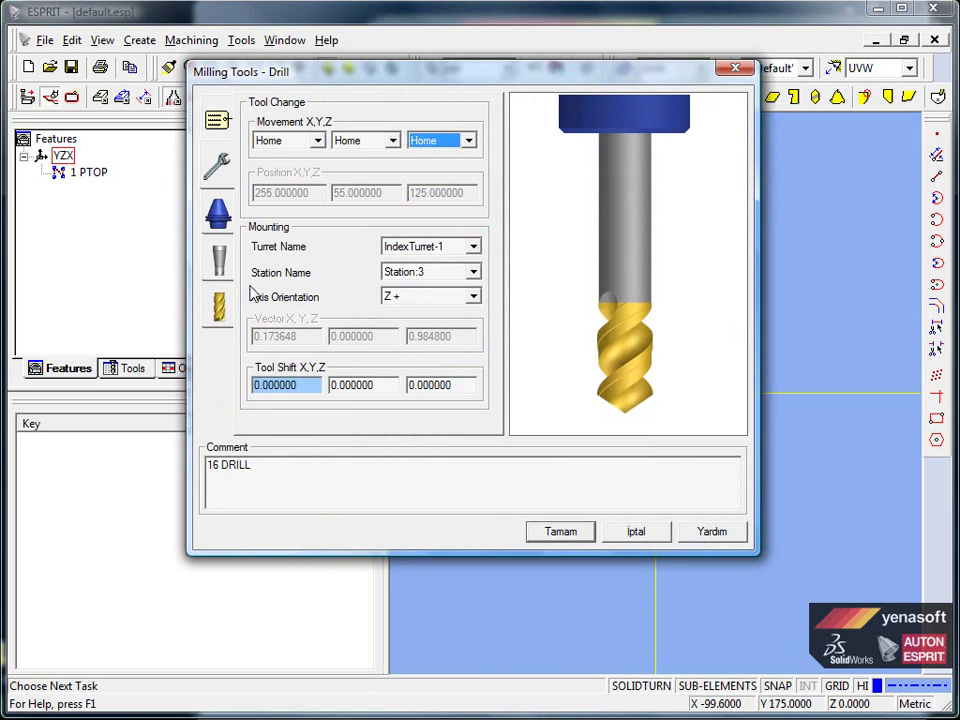
Give the drill diameter 16, tip angle 118 and tool length 100, then save it
left_click(219, 212)
left_click(218, 306)
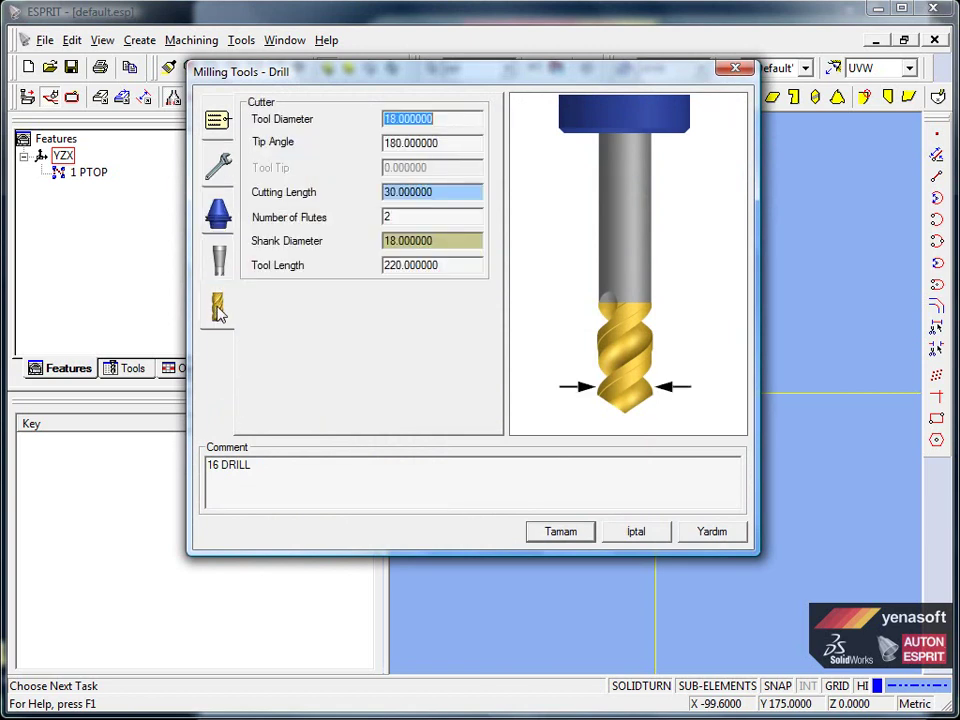
type("16")
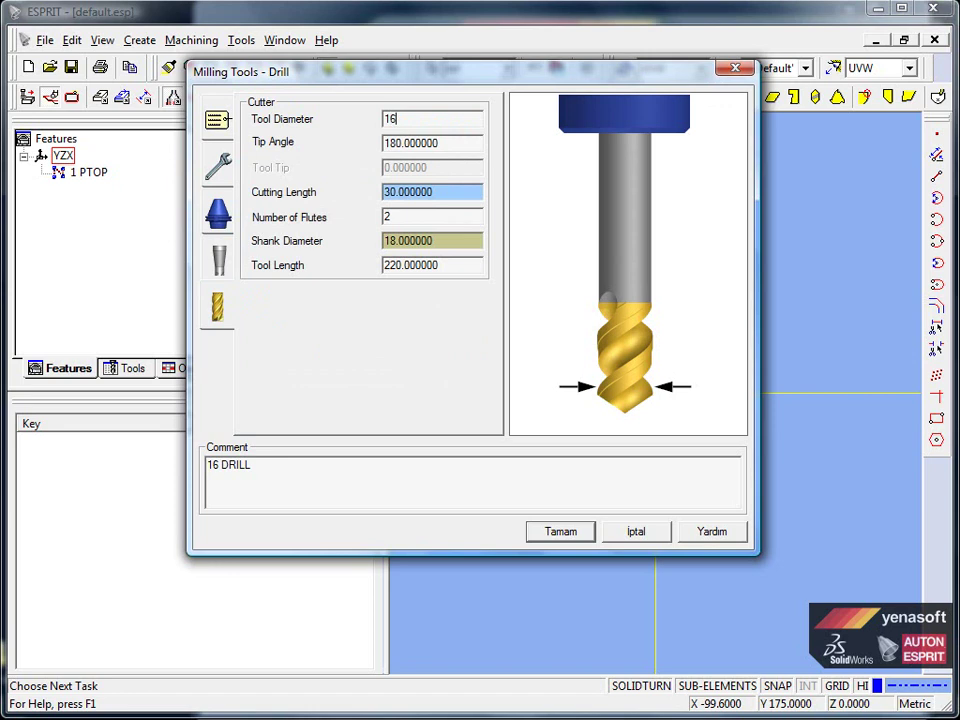
key("Tab")
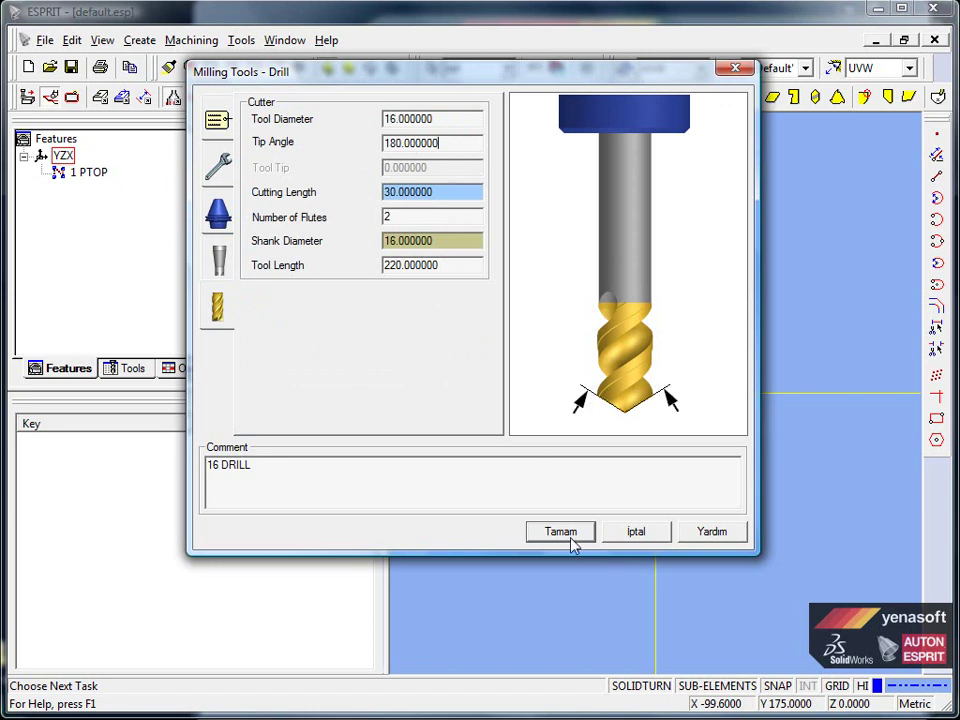
left_click_drag(454, 143, 343, 141)
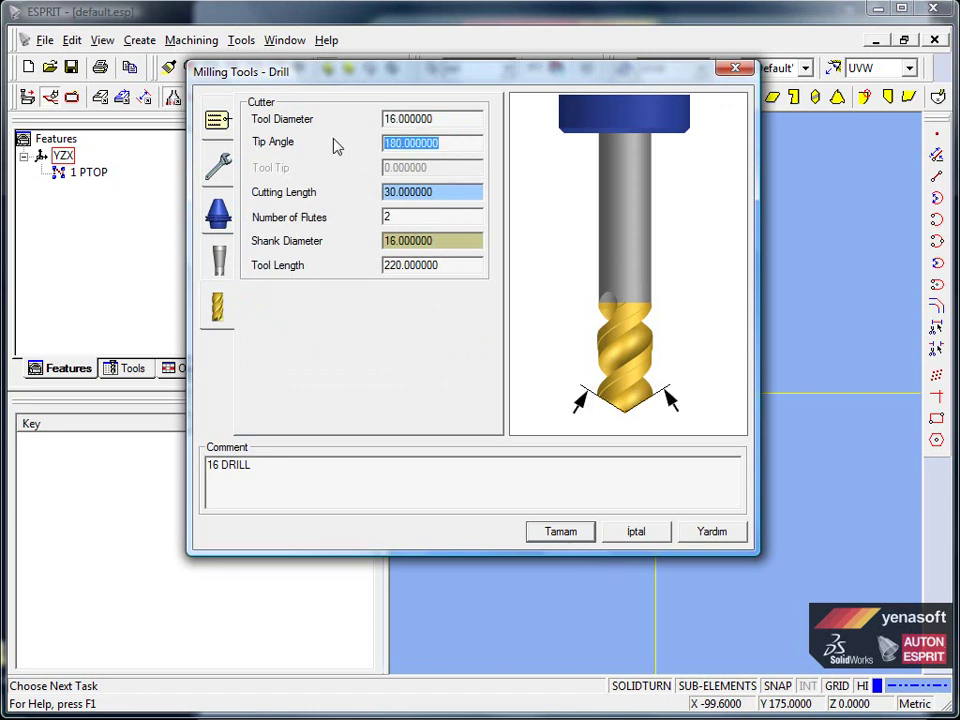
type("118")
key("Tab")
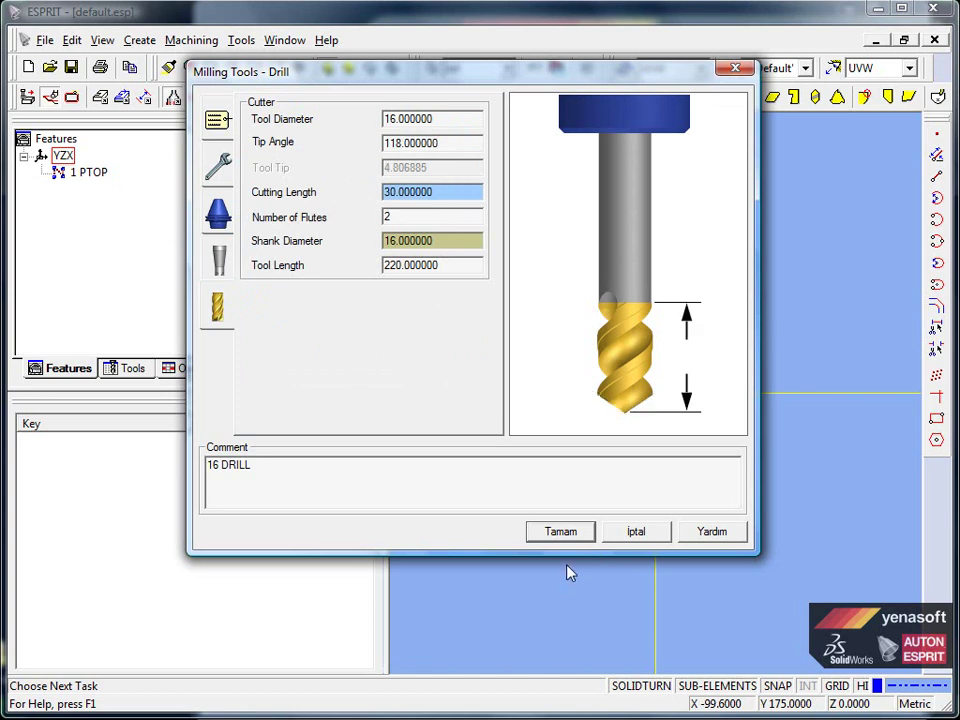
double_click(462, 265)
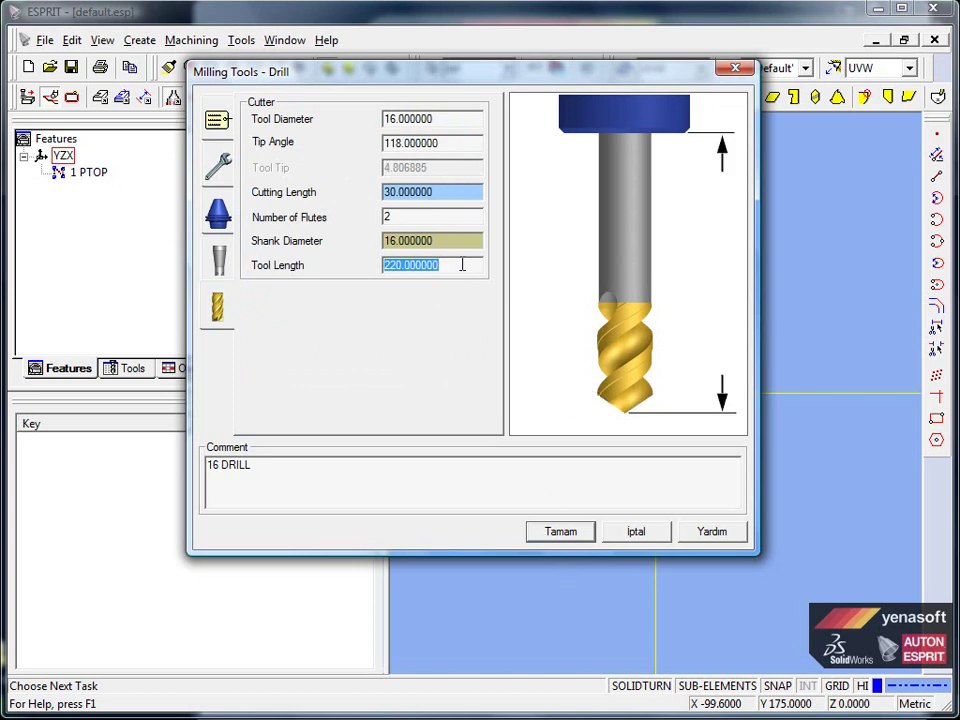
type("1")
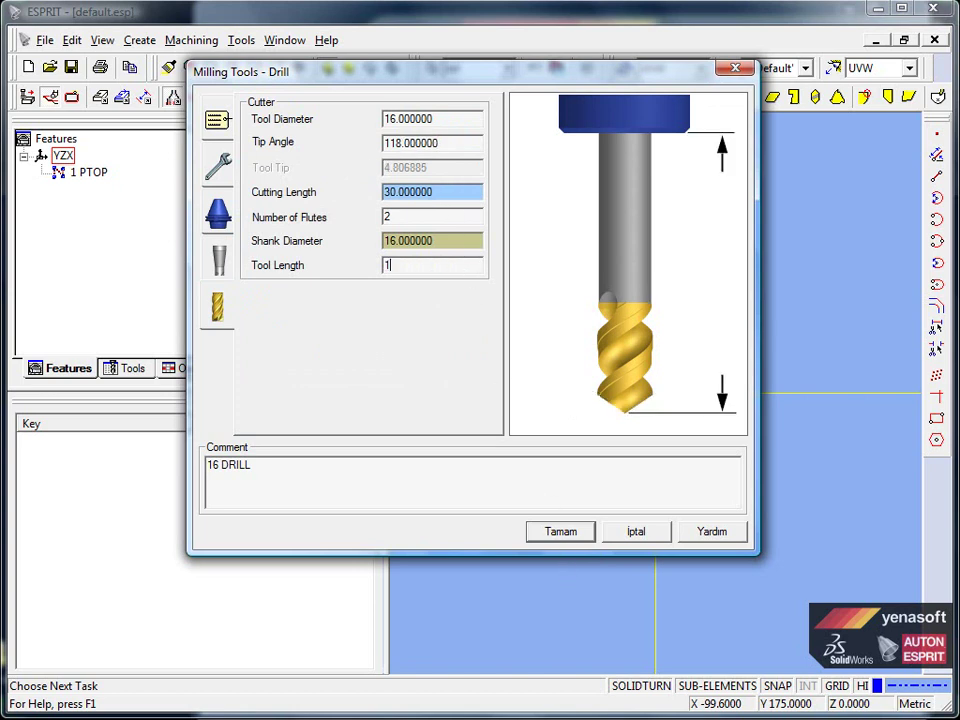
left_click(222, 218)
left_click(462, 145)
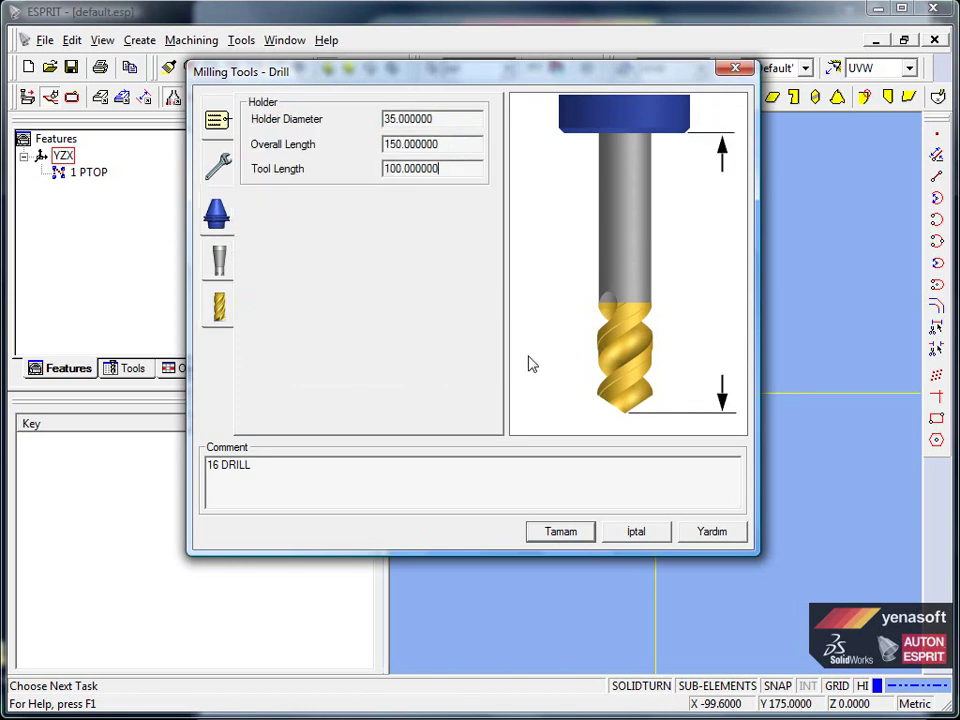
left_click(590, 536)
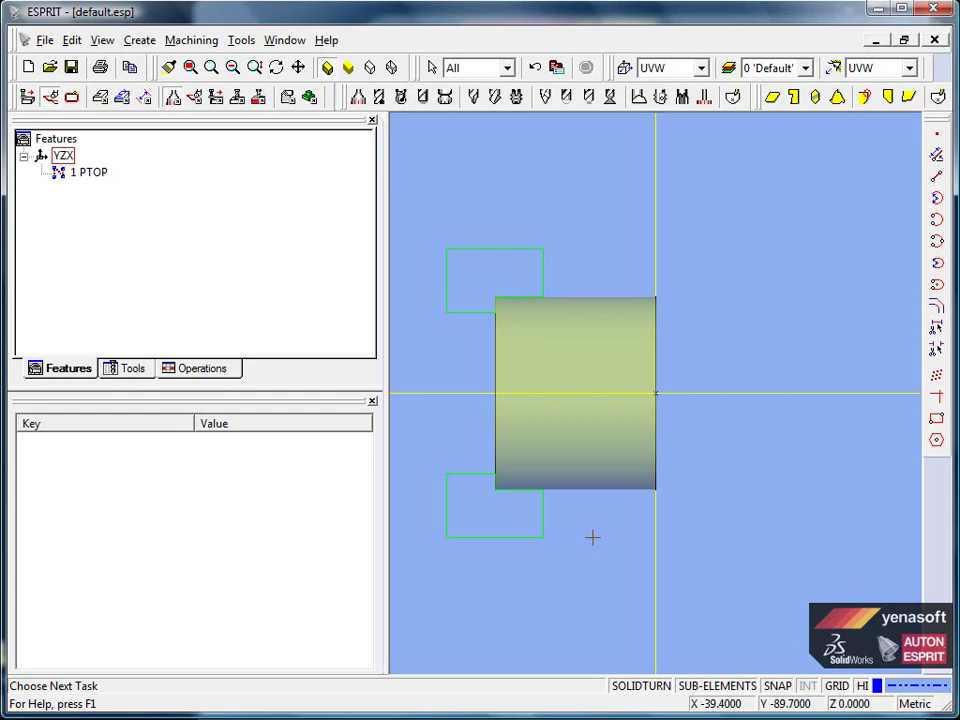
Start a drilling operation on 1 PTOP using the 5mm PUNTA tool
left_click(88, 173)
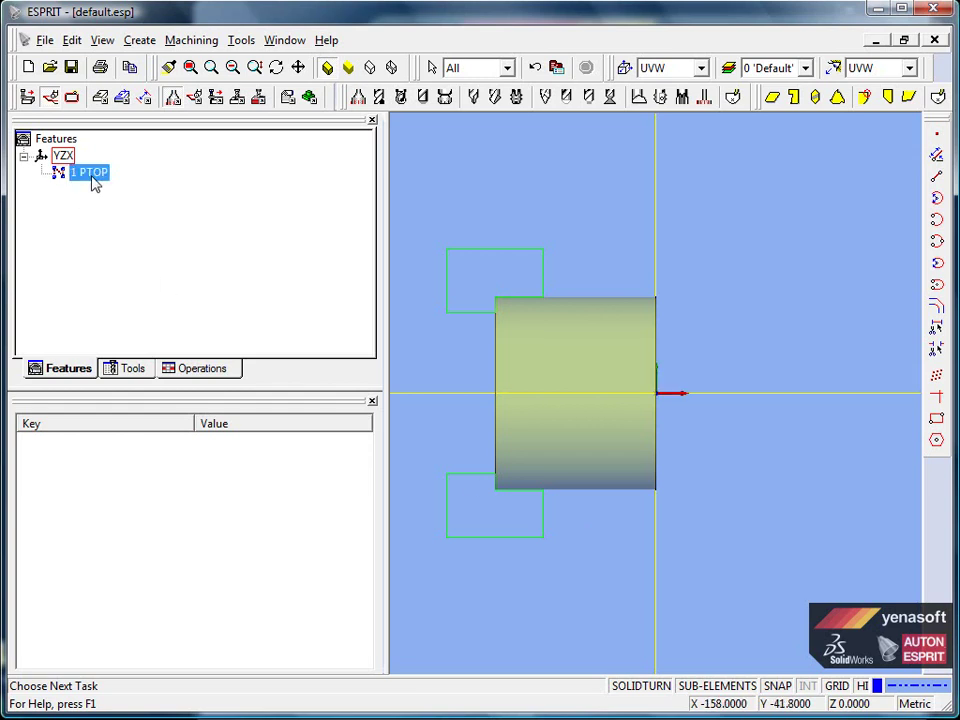
left_click(195, 98)
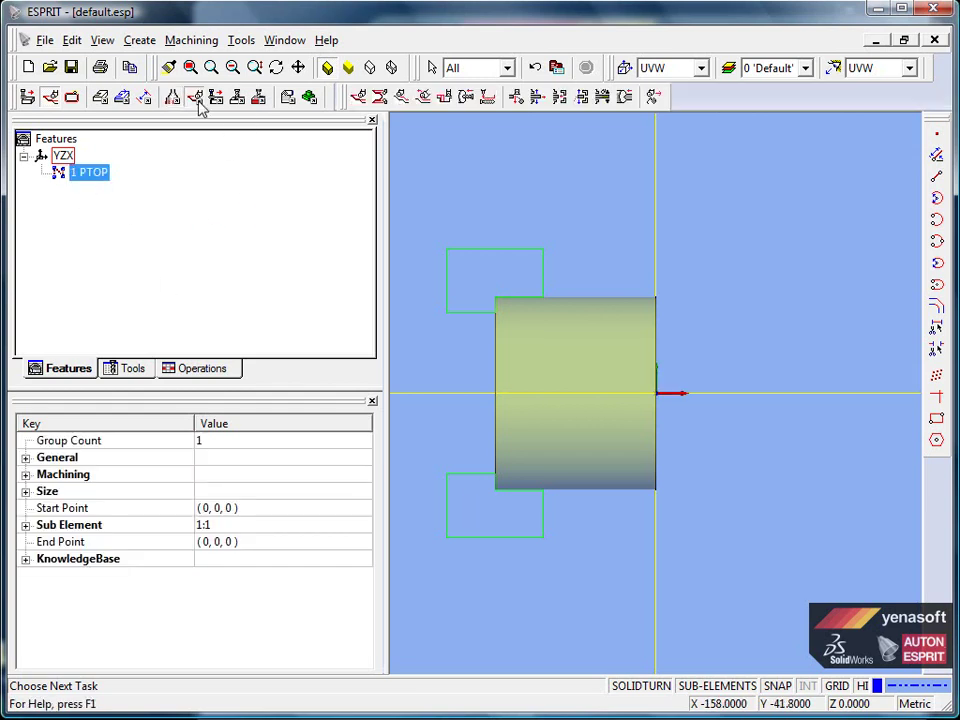
left_click(466, 97)
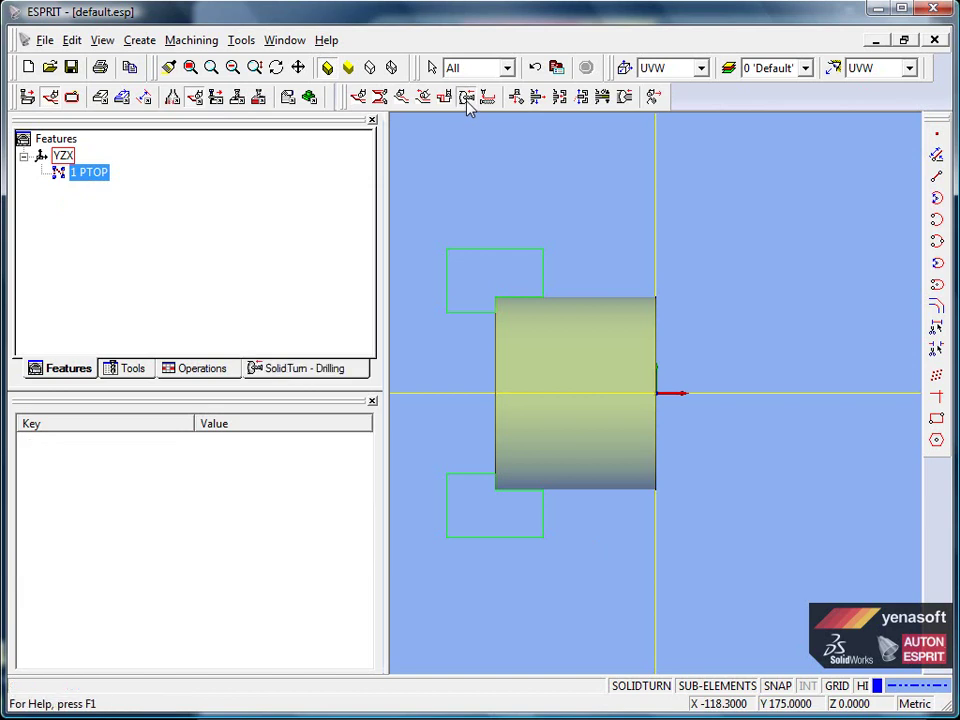
left_click(403, 258)
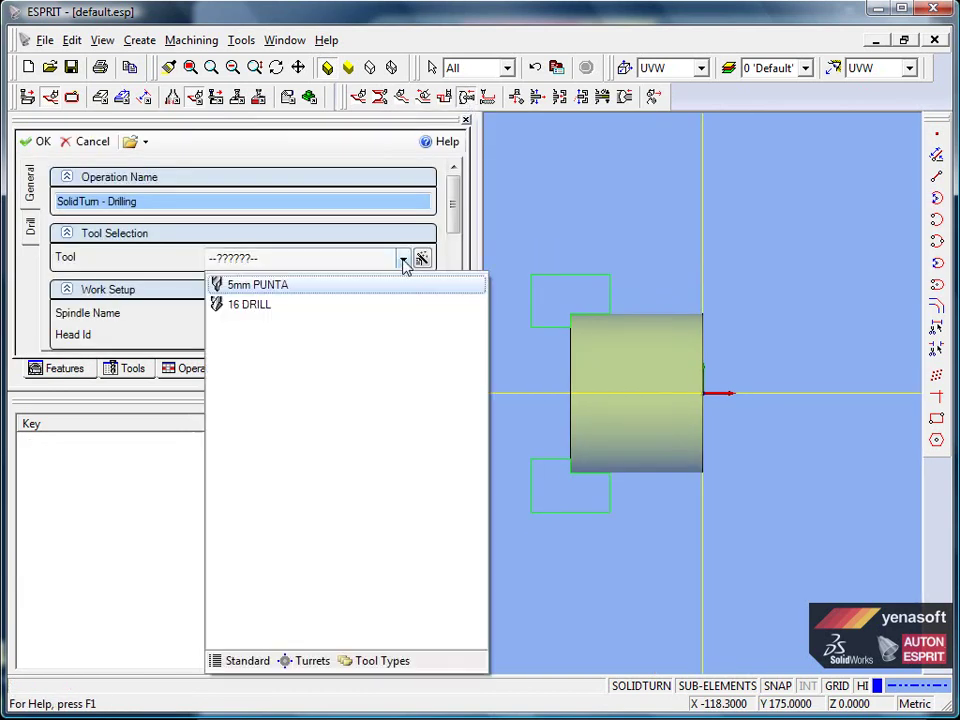
left_click(270, 299)
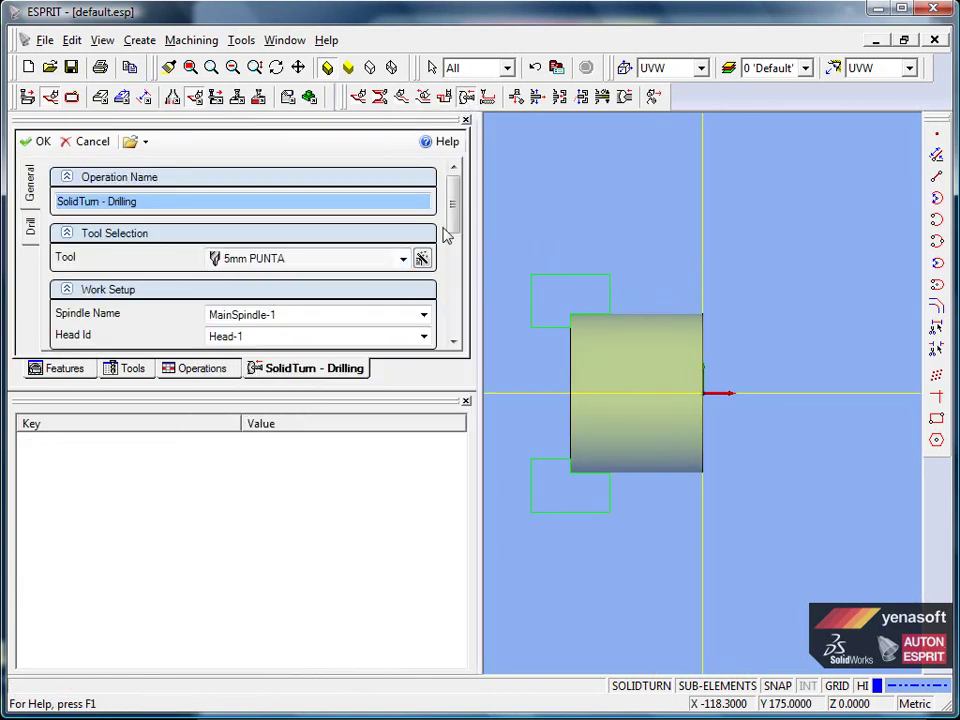
left_click_drag(454, 219, 458, 285)
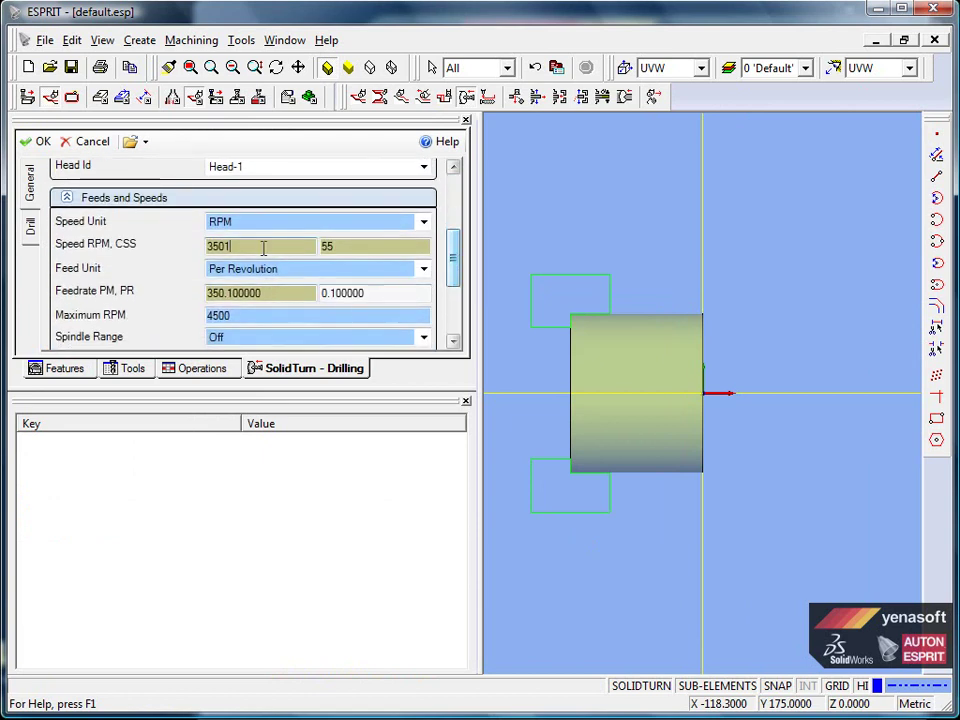
Set a plain Drill cycle with 8 mm total depth and save the operation
left_click(30, 236)
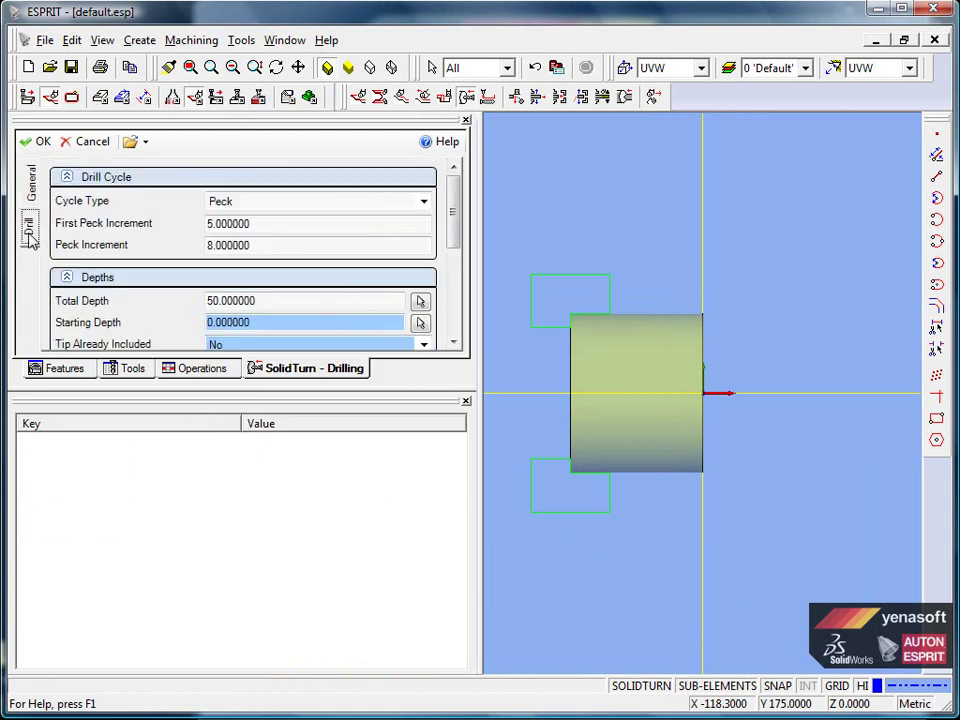
left_click(226, 203)
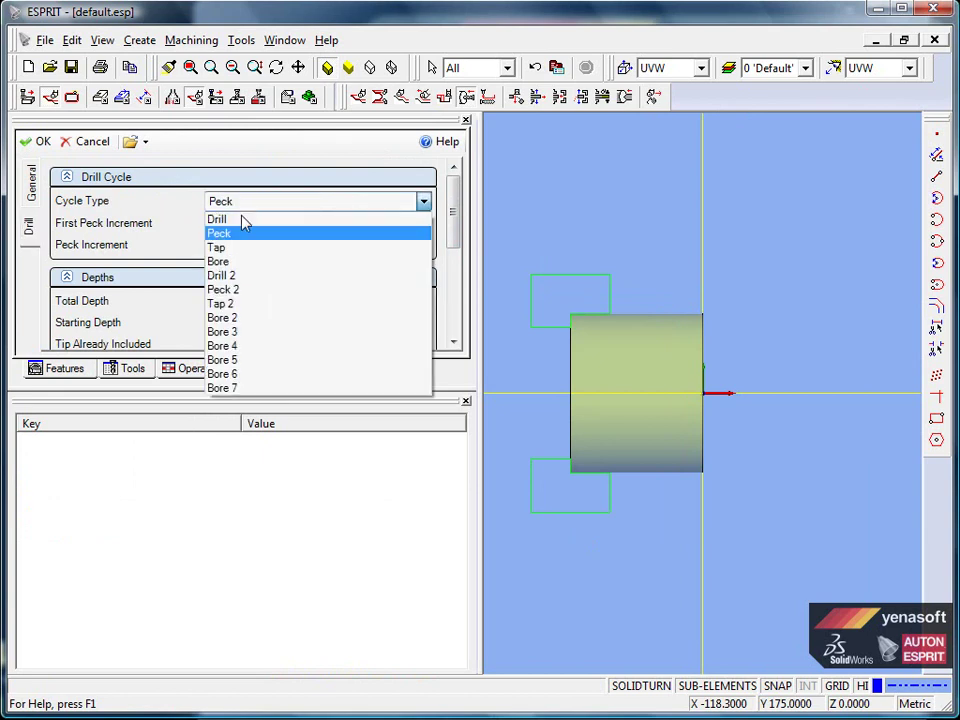
left_click(228, 219)
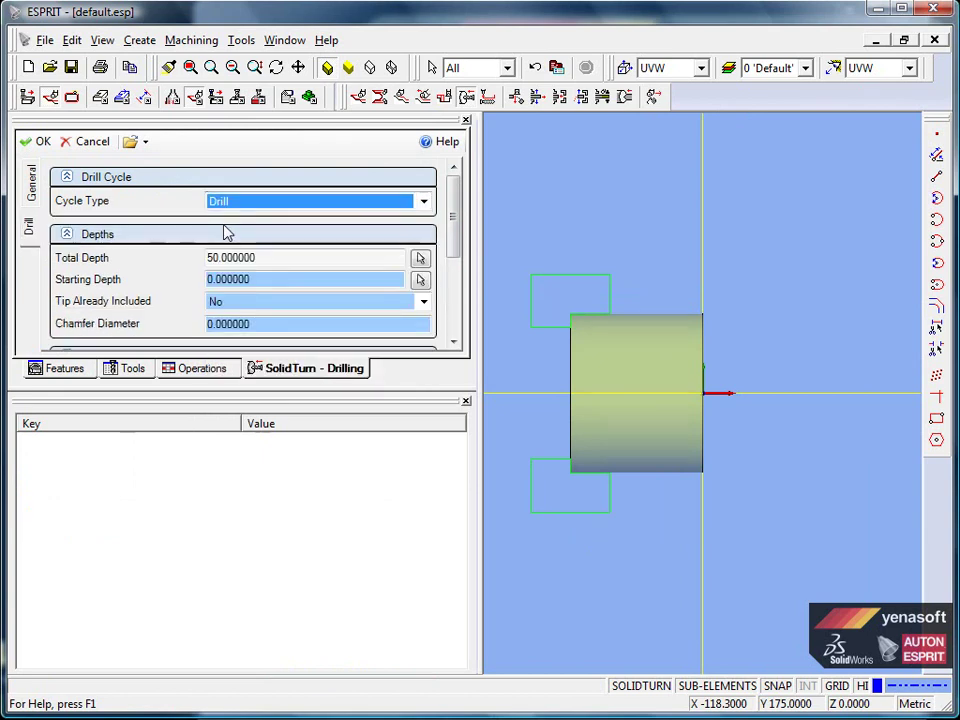
left_click(284, 259)
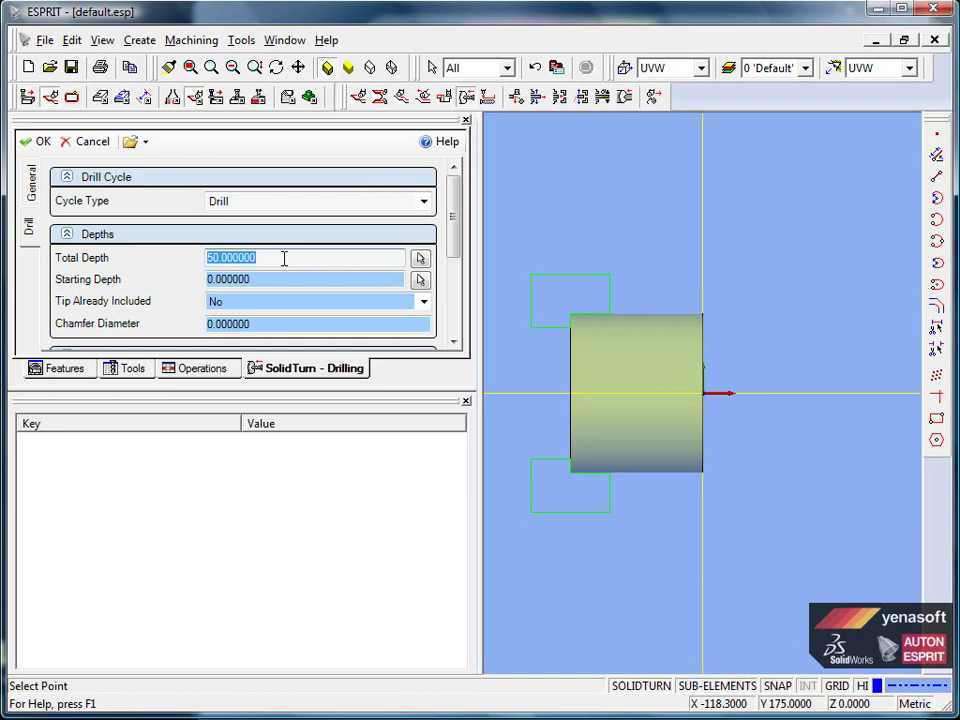
type("8")
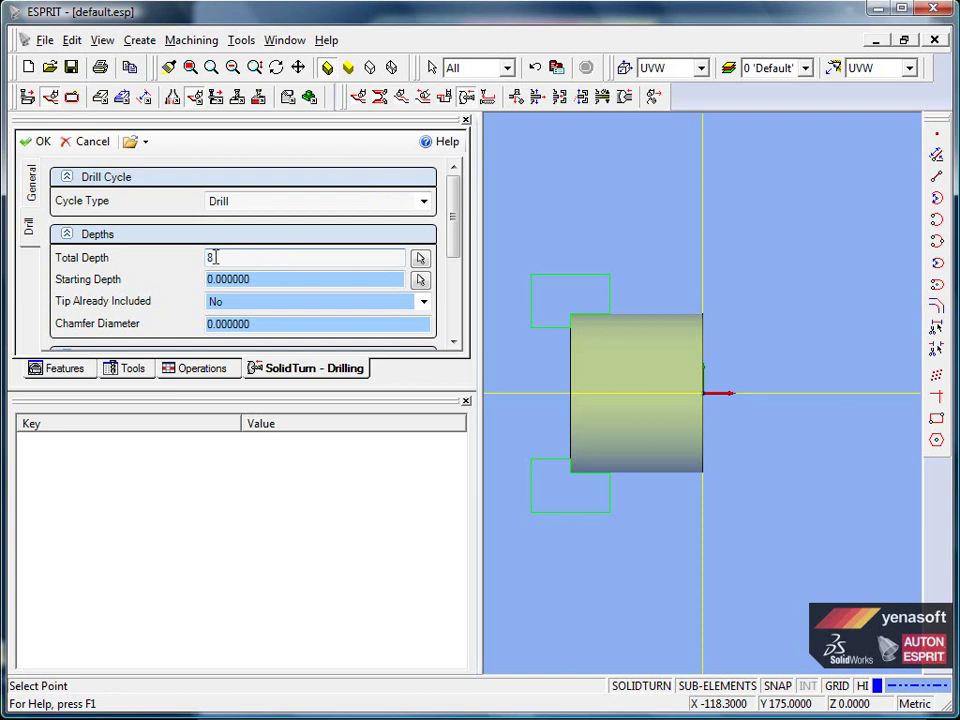
left_click(40, 142)
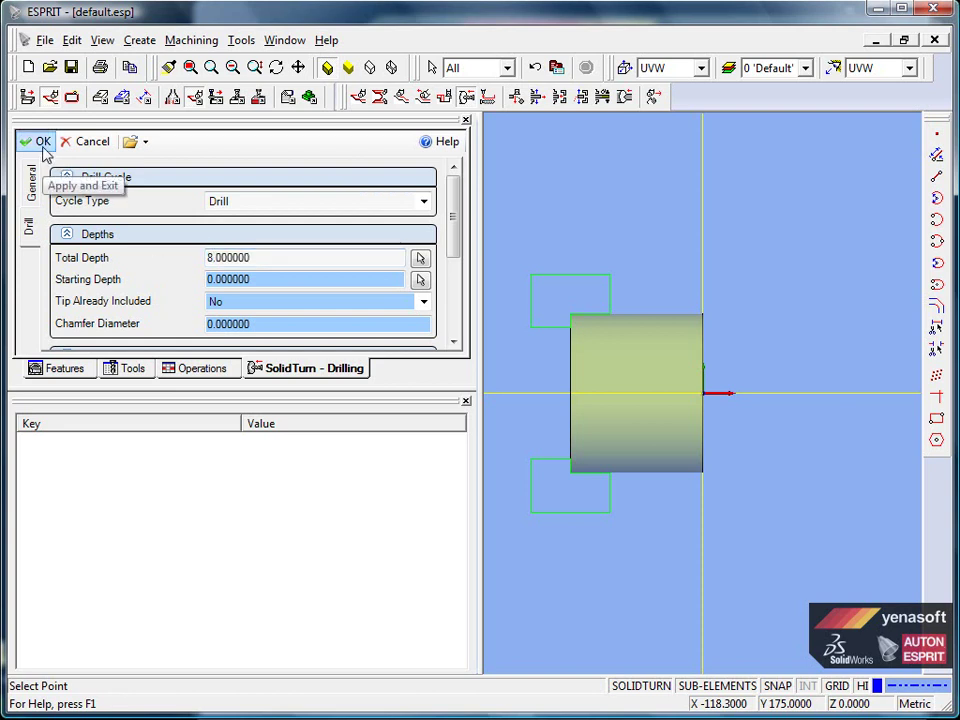
left_click(43, 148)
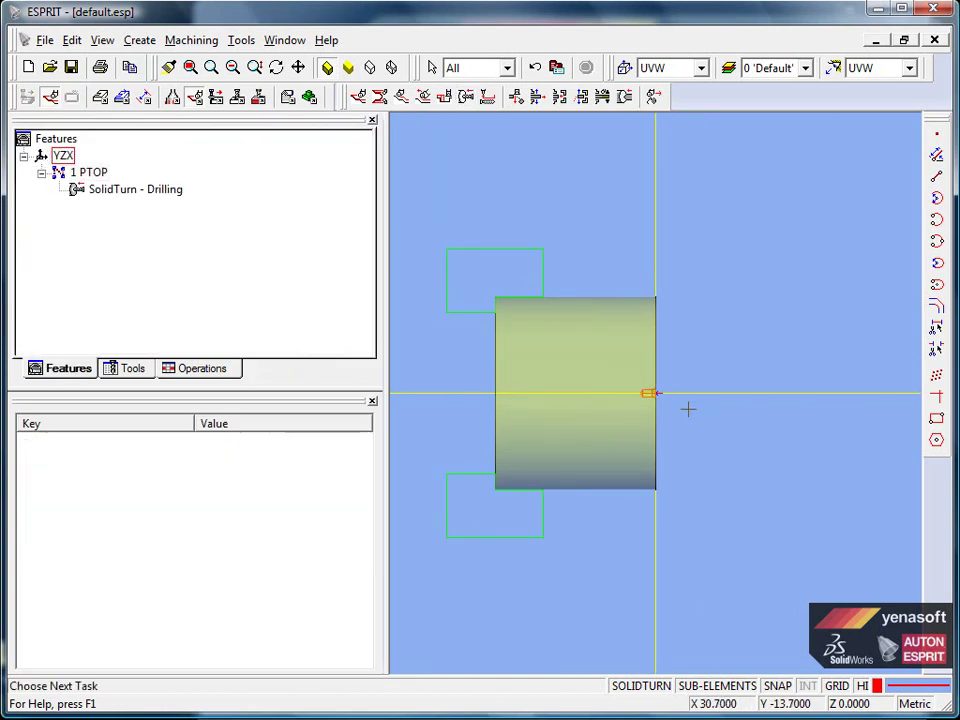
Zoom in on the part and start a new drilling operation on 1 PTOP
scroll(639, 399, "up", 1)
scroll(654, 386, "up", 1)
scroll(654, 389, "up", 1)
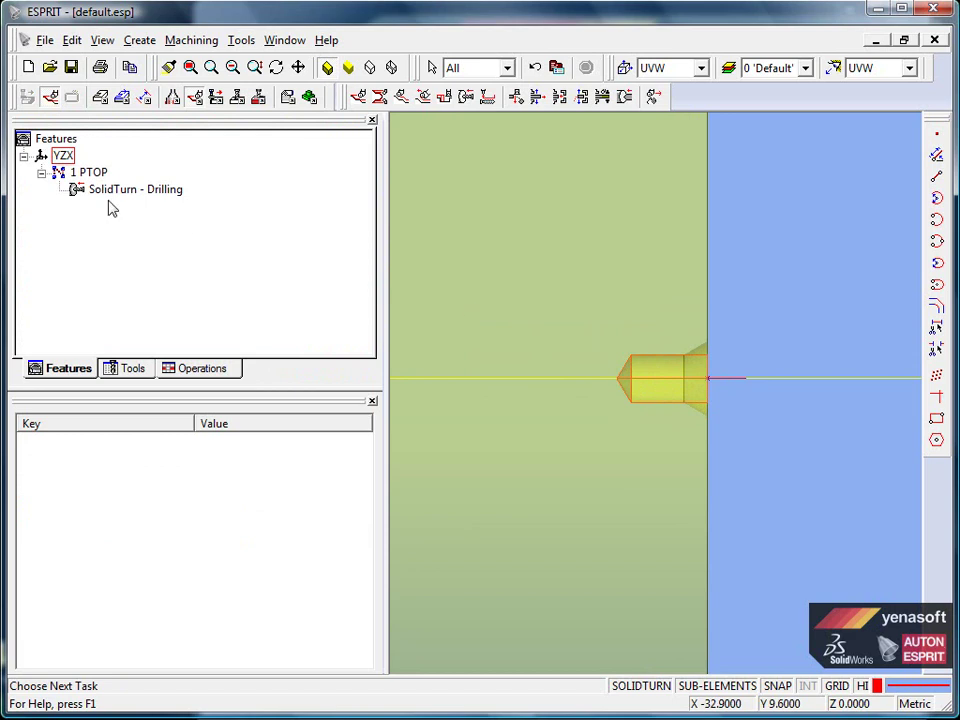
left_click(90, 174)
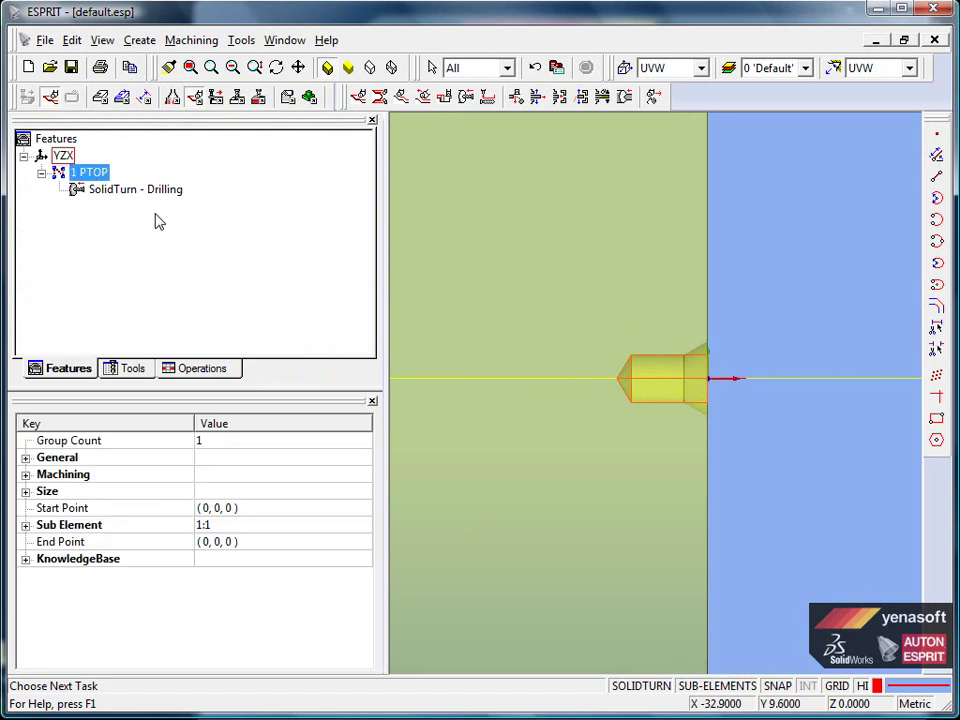
left_click(466, 97)
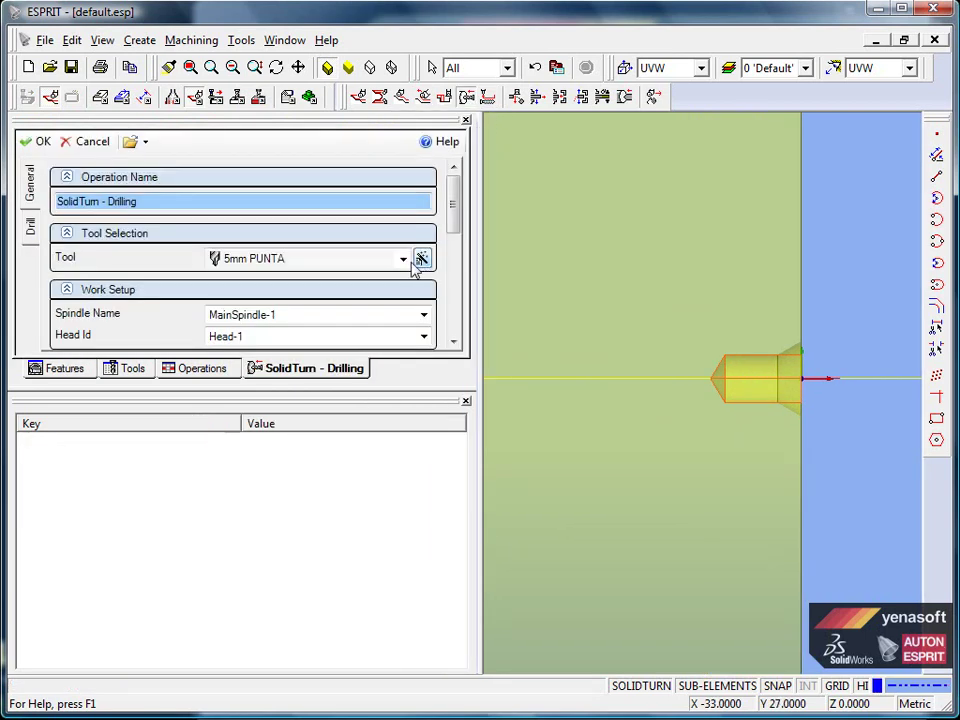
Use 16 DRILL with a Peck cycle: first peck 5, increment 8, total depth 50
left_click(404, 263)
left_click(266, 309)
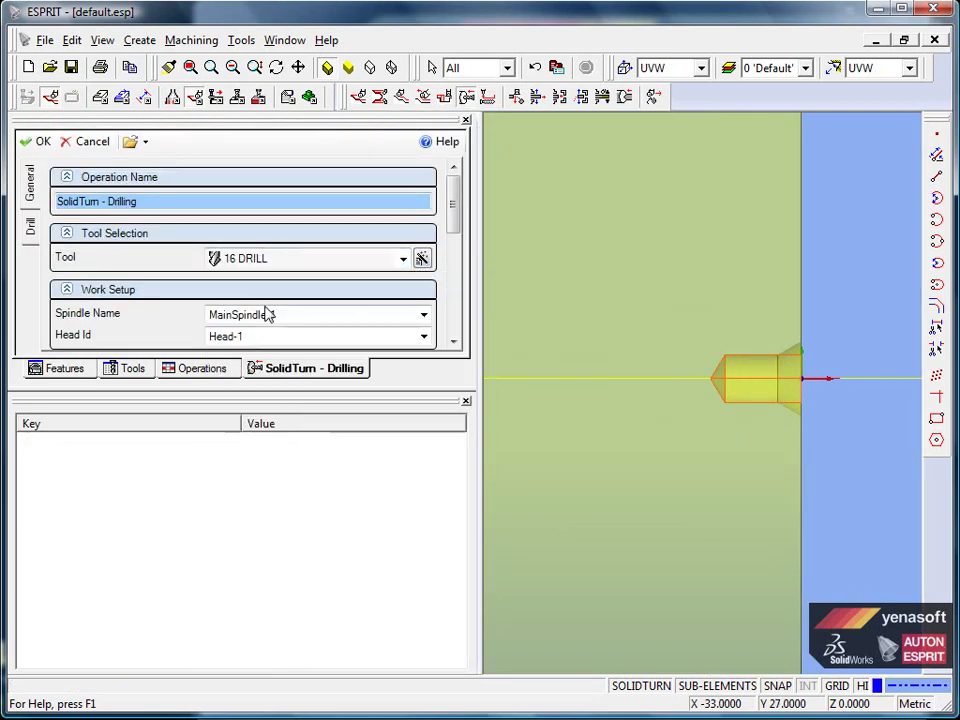
mouse_move(454, 197)
left_mouse_down()
mouse_move(477, 263)
mouse_move(461, 197)
left_mouse_up()
left_click(30, 230)
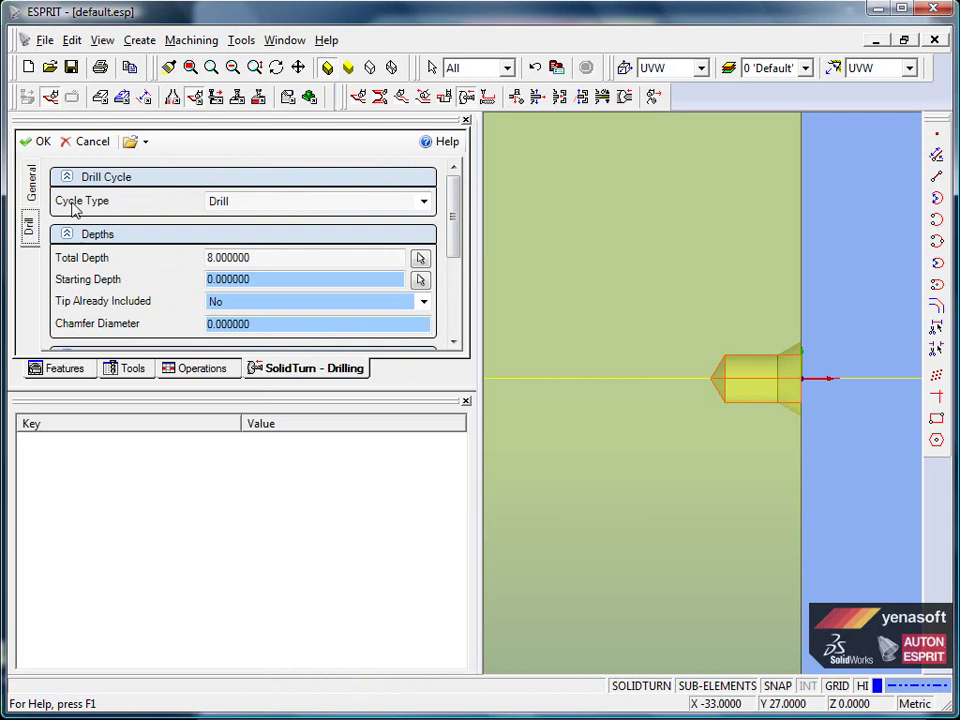
left_click(268, 204)
left_click(247, 235)
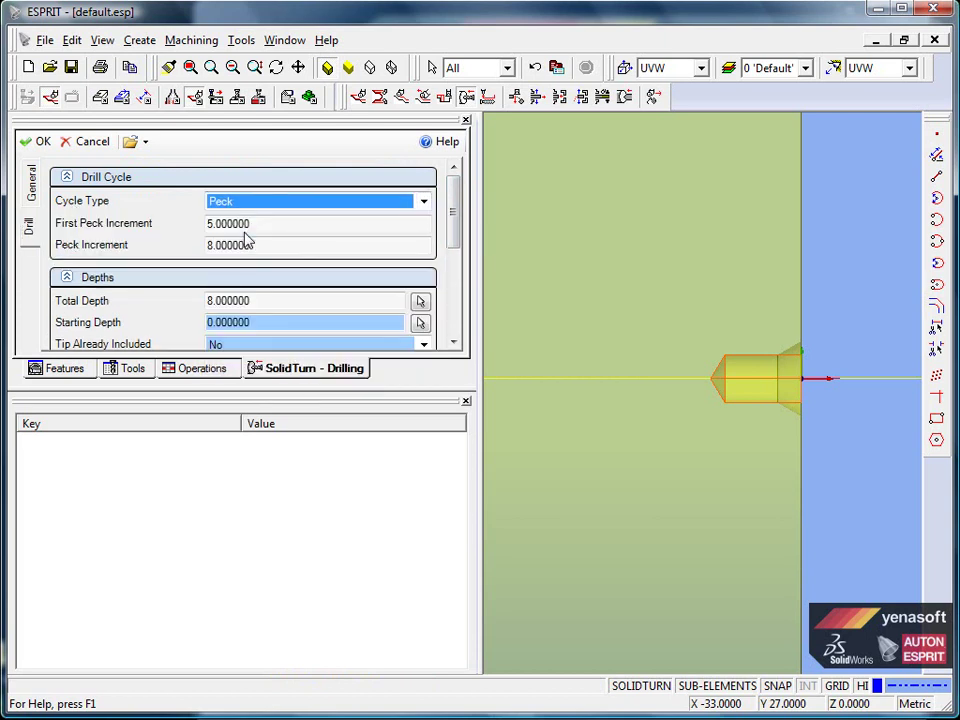
left_click_drag(283, 226, 143, 226)
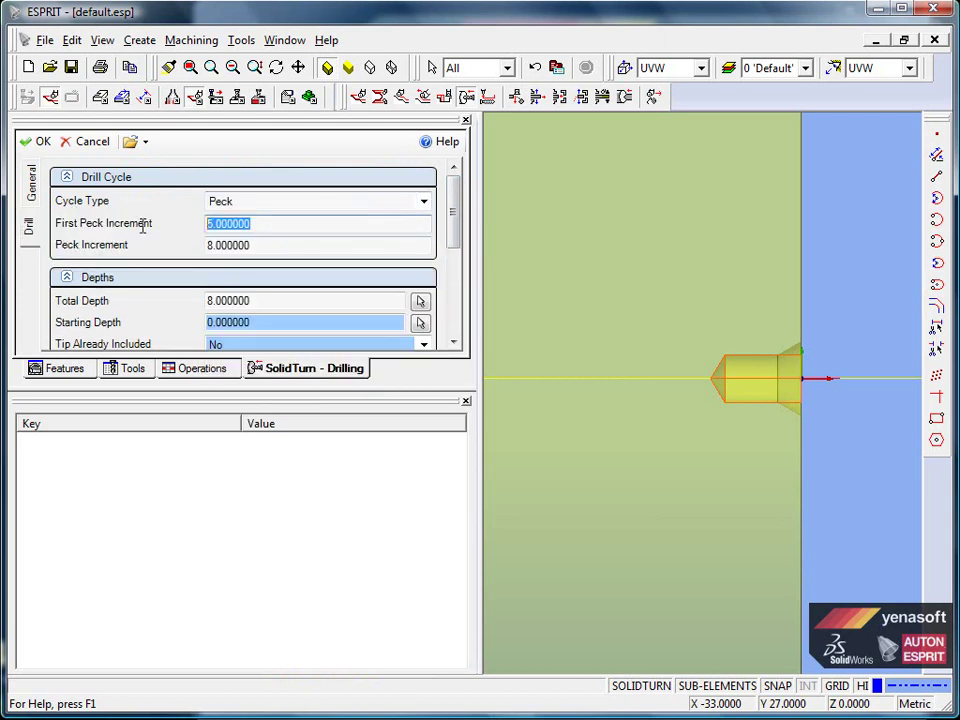
left_click_drag(268, 244, 171, 244)
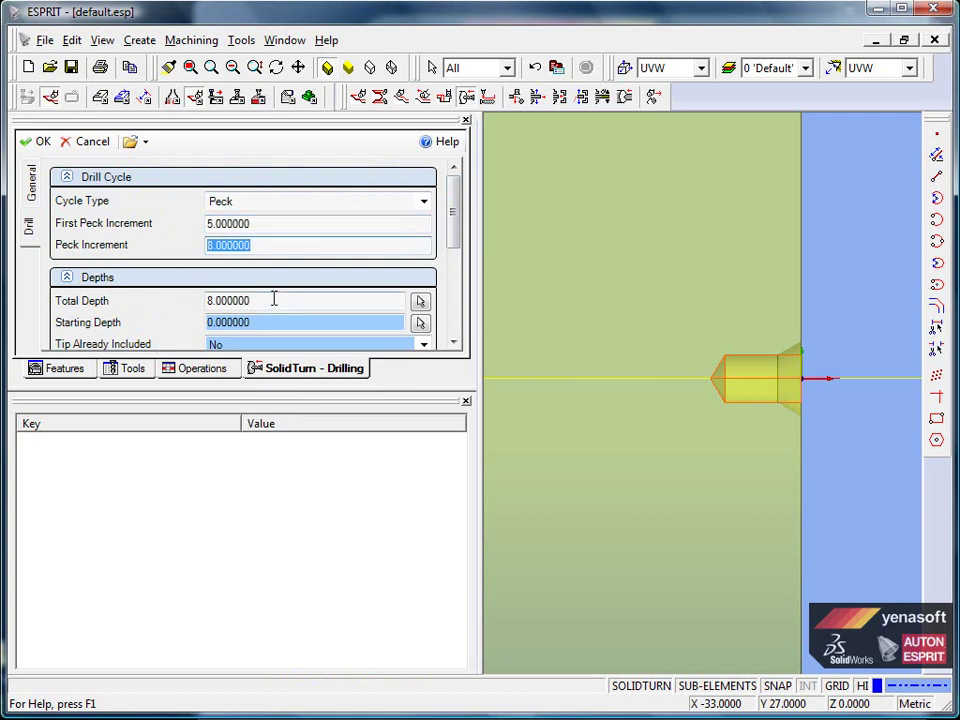
left_click_drag(274, 300, 173, 315)
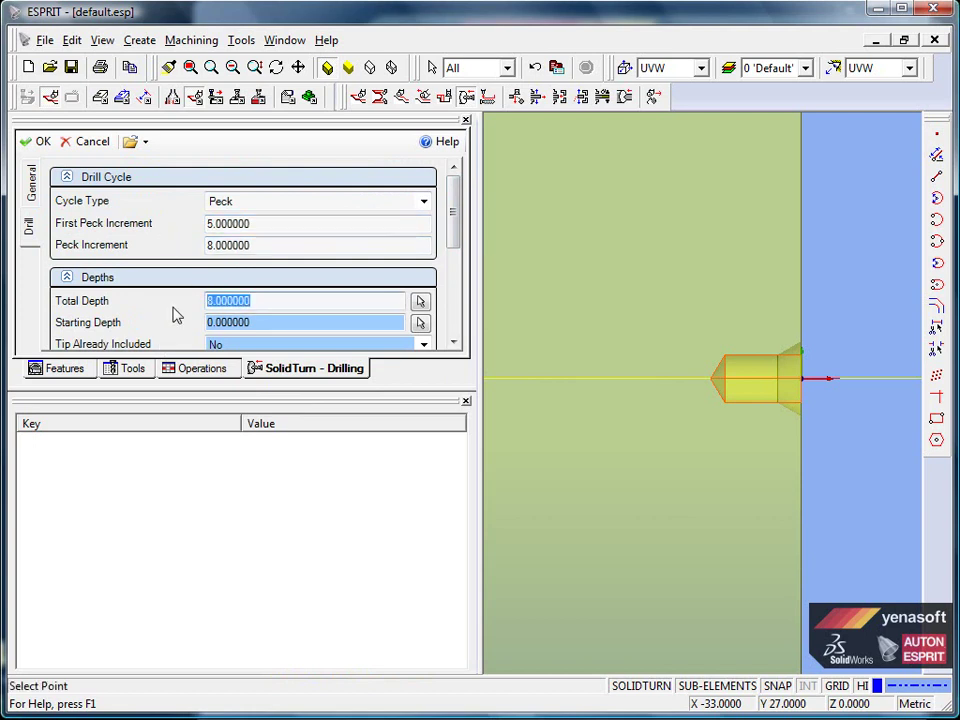
type("50")
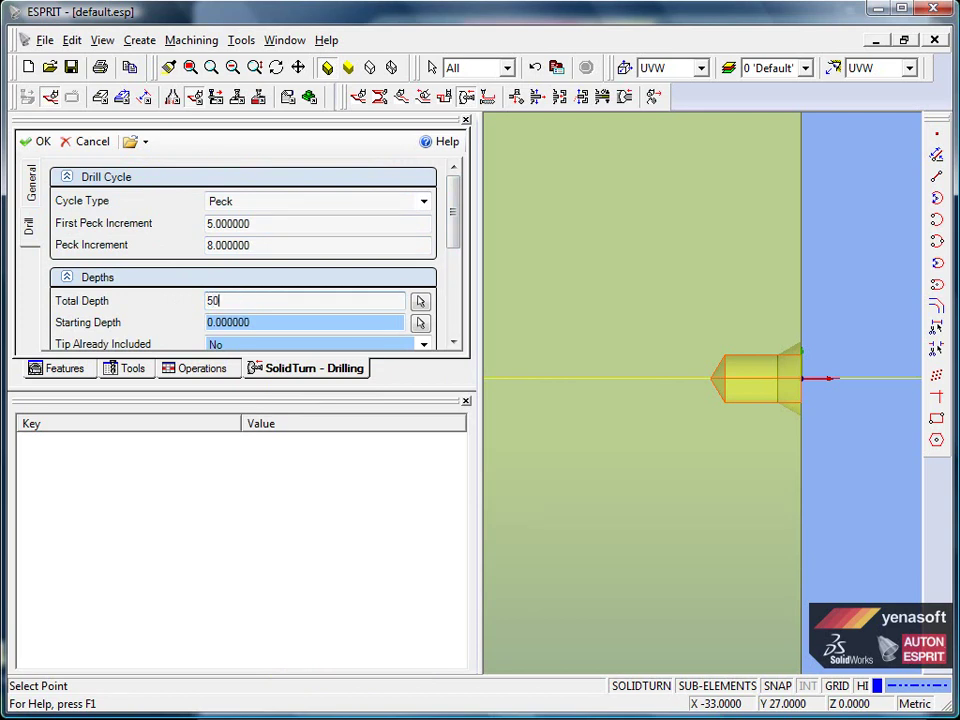
left_click(40, 143)
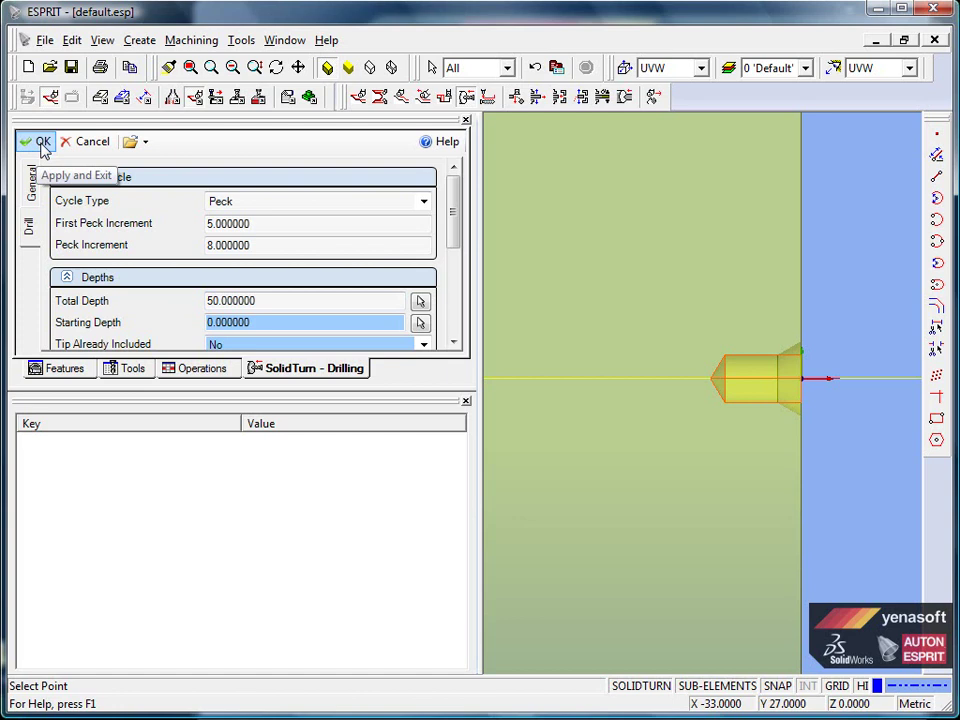
left_click(42, 145)
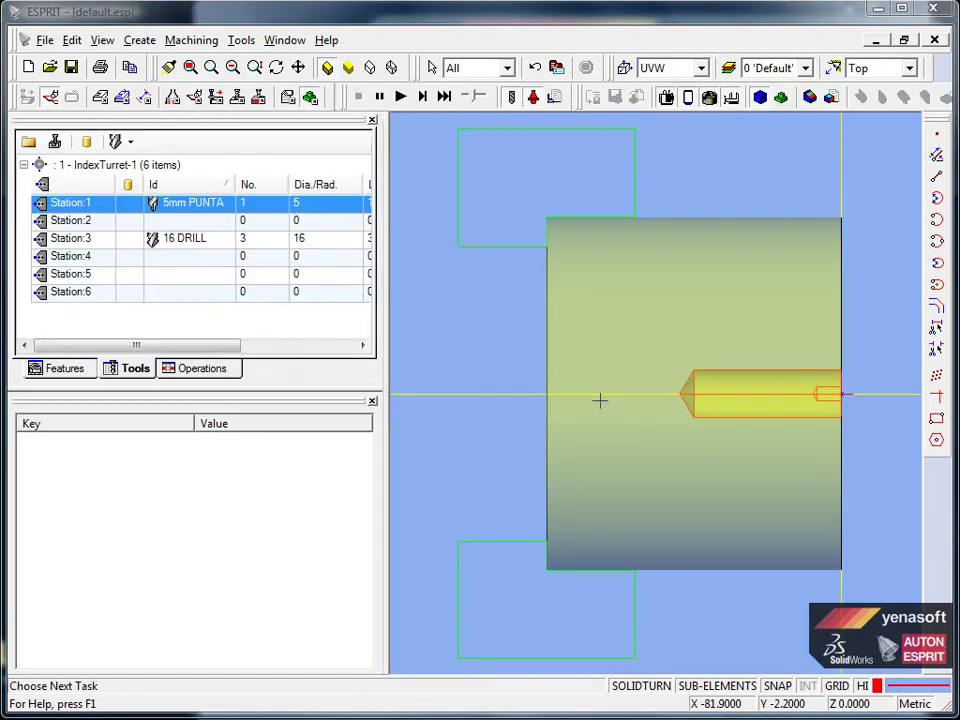
Simulate the 5mm PUNTA and 16 DRILL operations on the stock in 3D
left_click(424, 103)
middle_click_drag(591, 330, 567, 341)
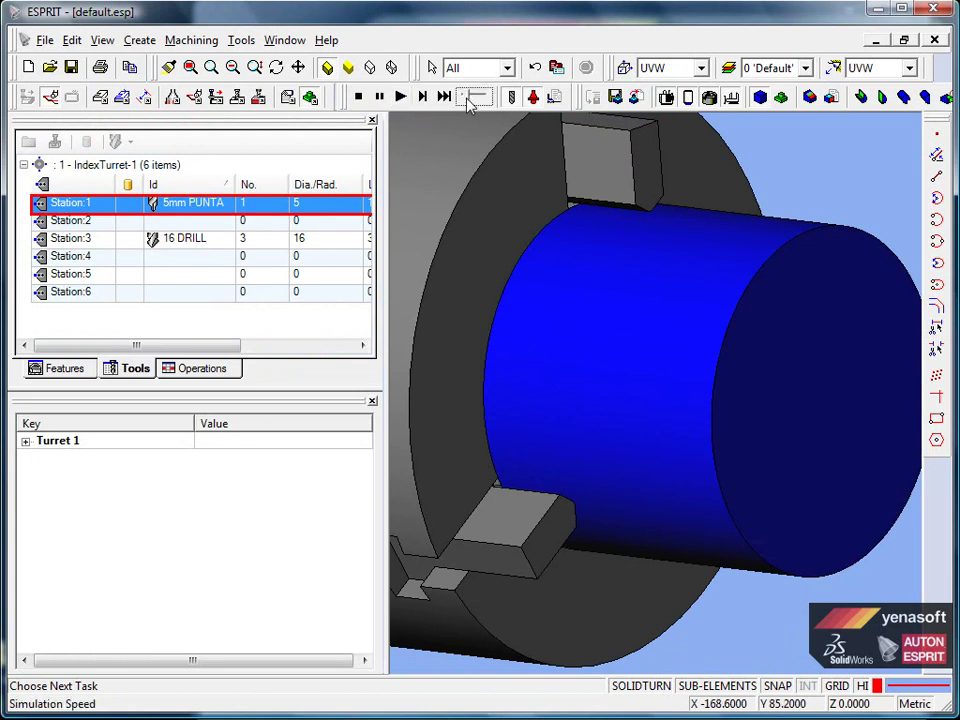
left_click(400, 97)
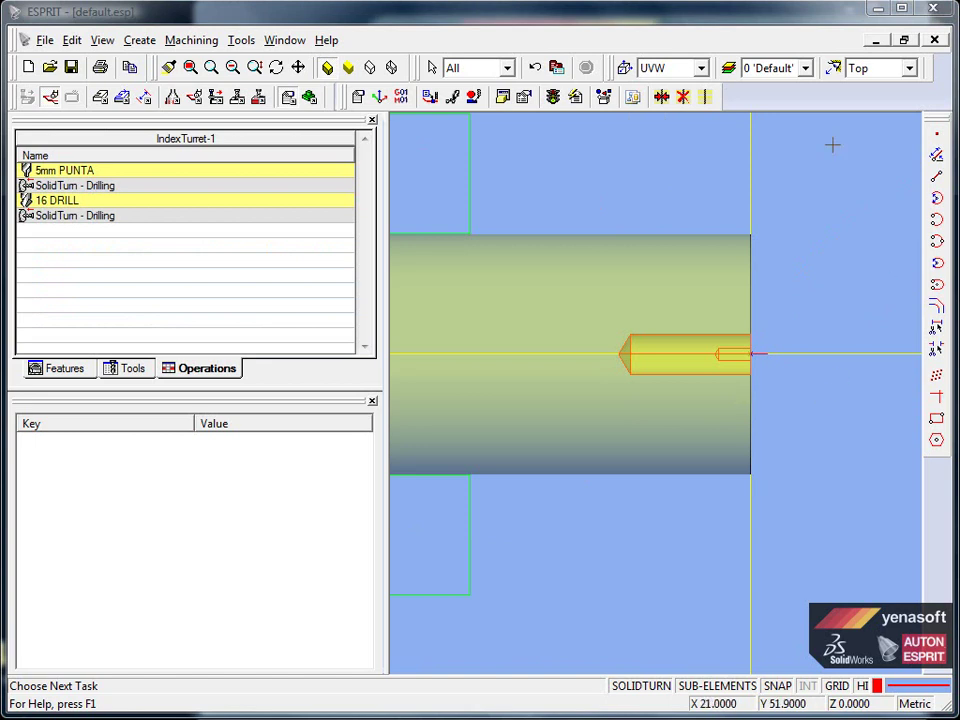
Create Cartesian points at X -40 Y 0 and X -40 Y 35
left_click(937, 136)
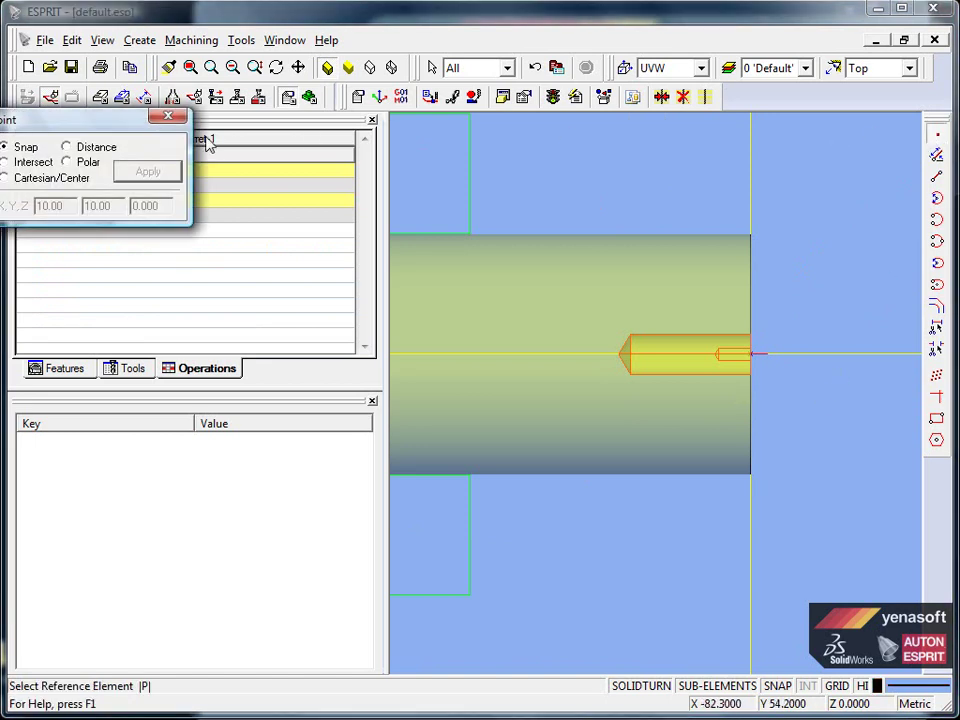
left_click_drag(85, 117, 226, 163)
left_click(168, 226)
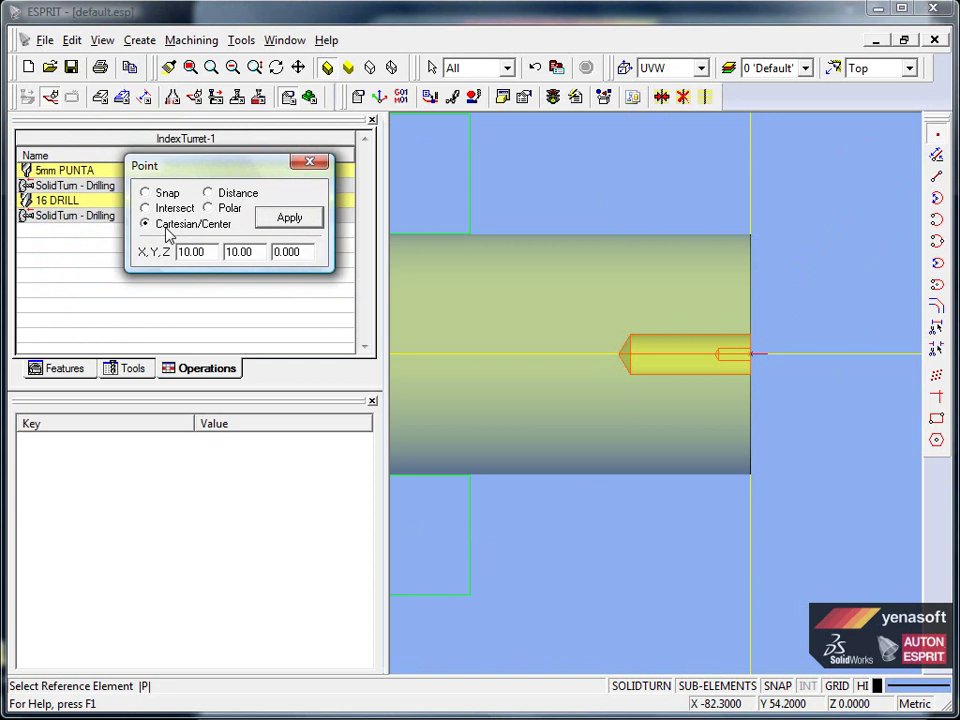
double_click(256, 253)
type("0")
double_click(208, 254)
type("1")
type("-40")
double_click(209, 255)
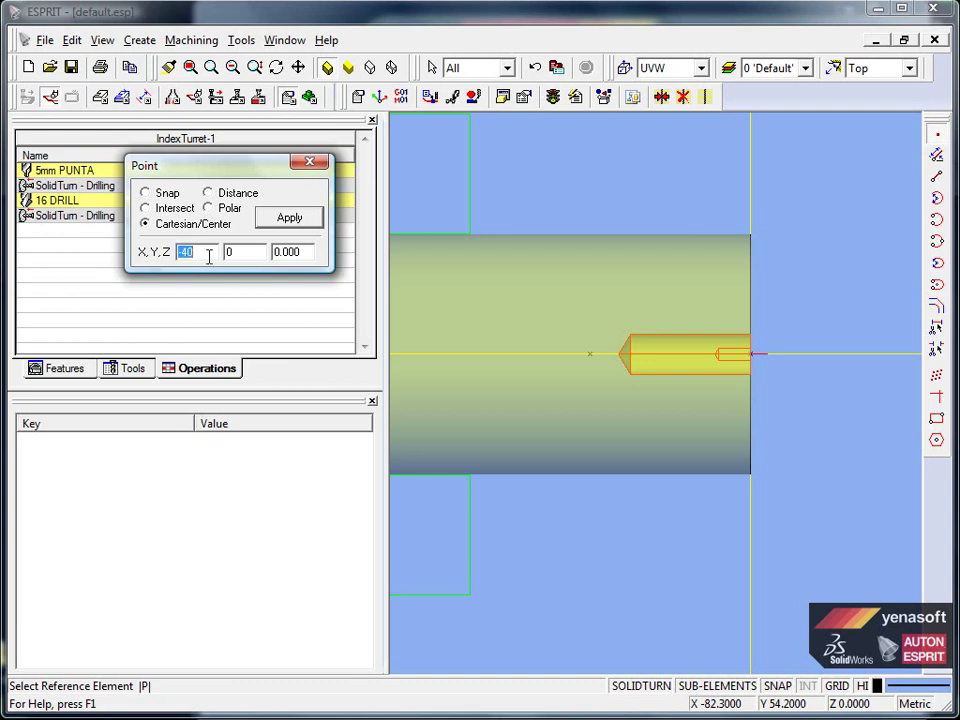
double_click(244, 257)
left_click(281, 221)
left_click(309, 164)
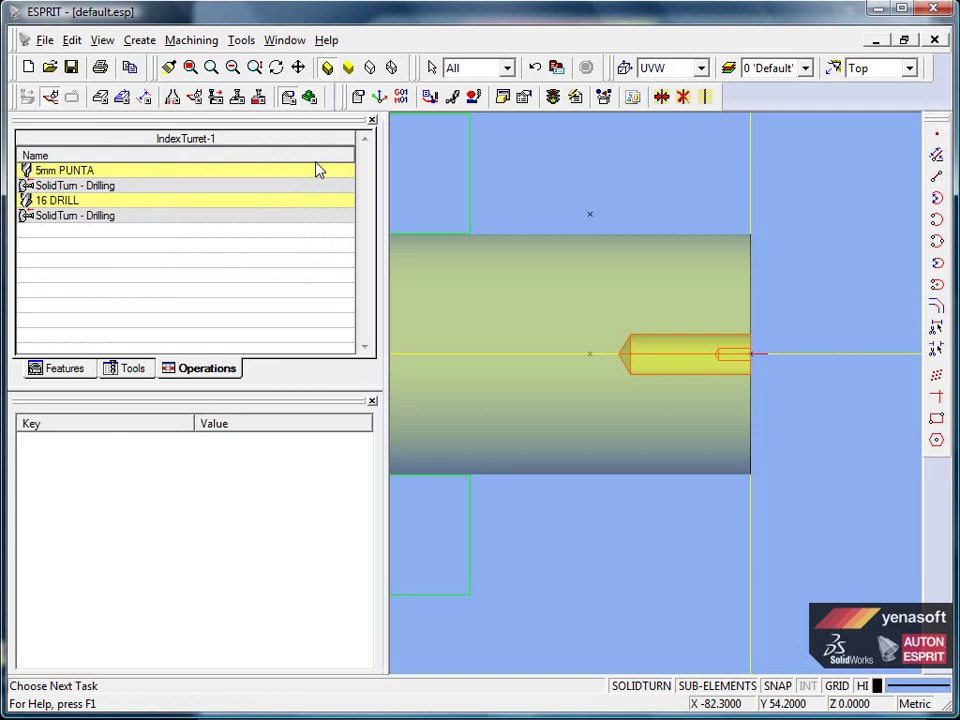
Draw a vertical line from the X -40, Y 35 point to the centerline point
left_click(936, 176)
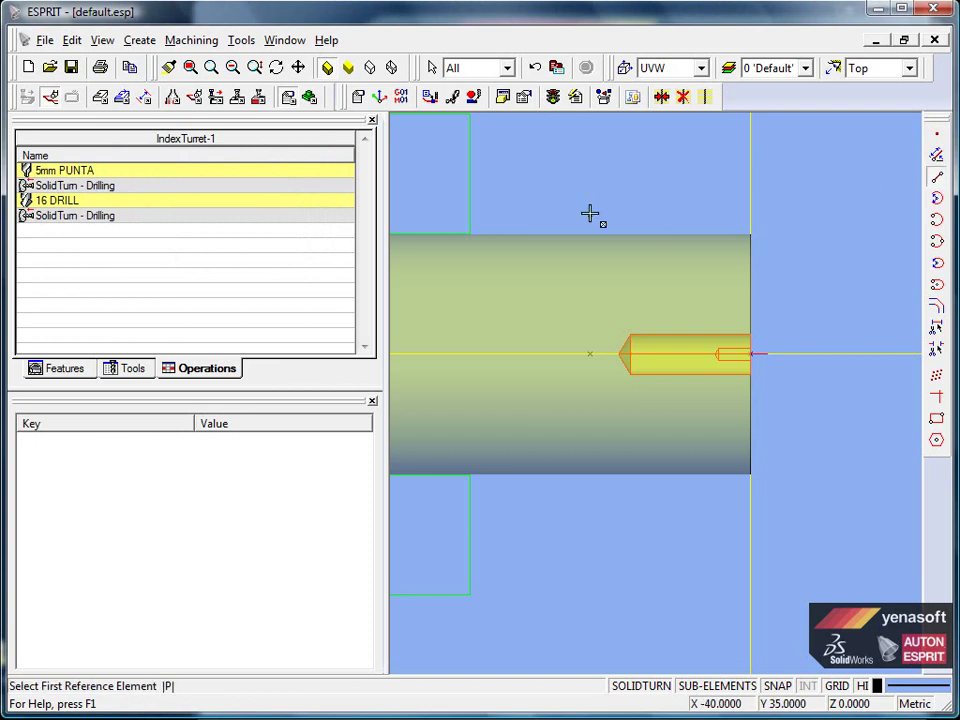
left_click(590, 214)
left_click(590, 354)
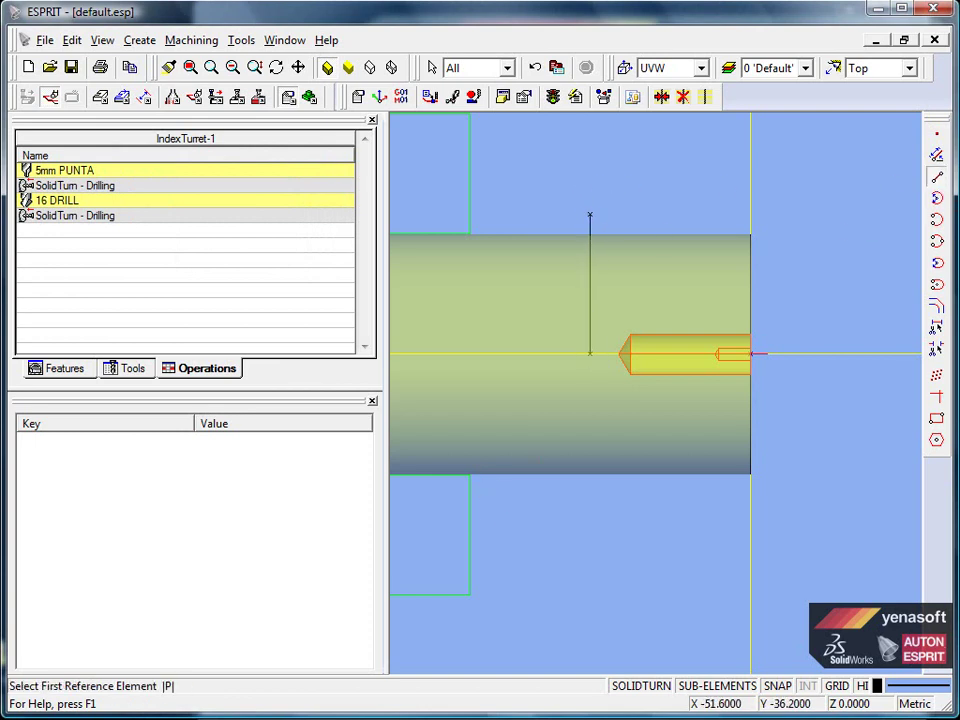
Turn the line into a chain feature running down to the centerline
left_click(121, 99)
left_click(358, 97)
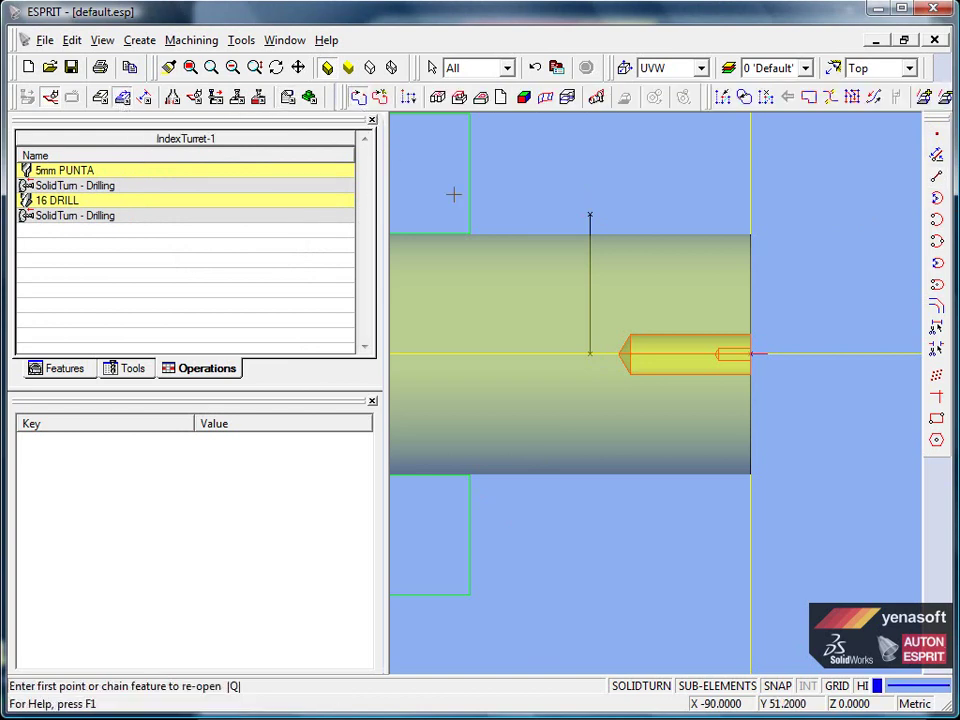
left_click(590, 213)
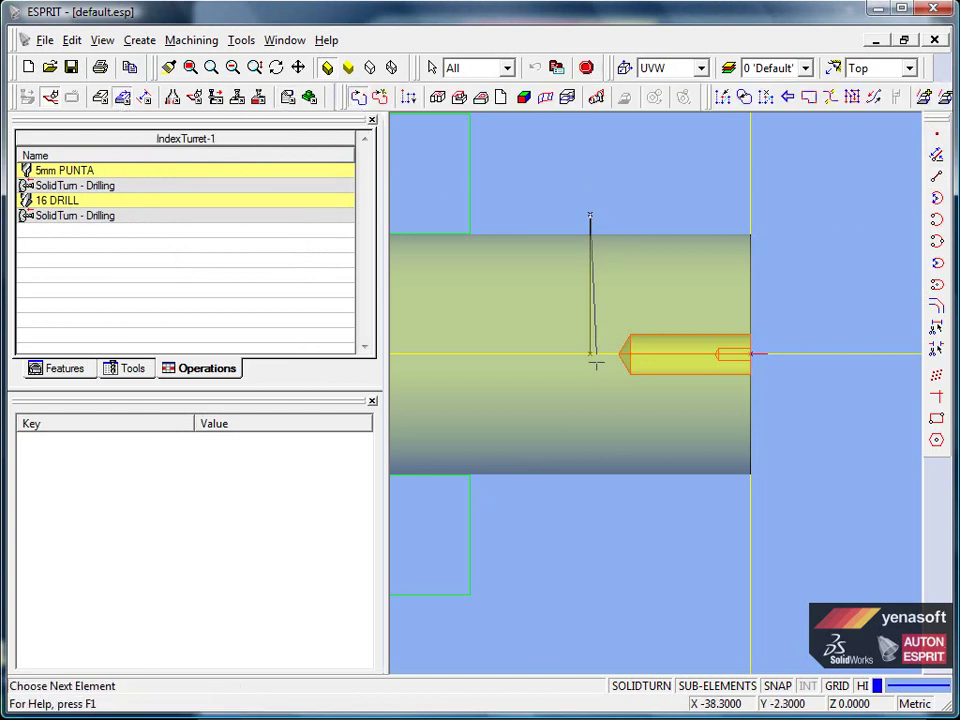
left_click(590, 353)
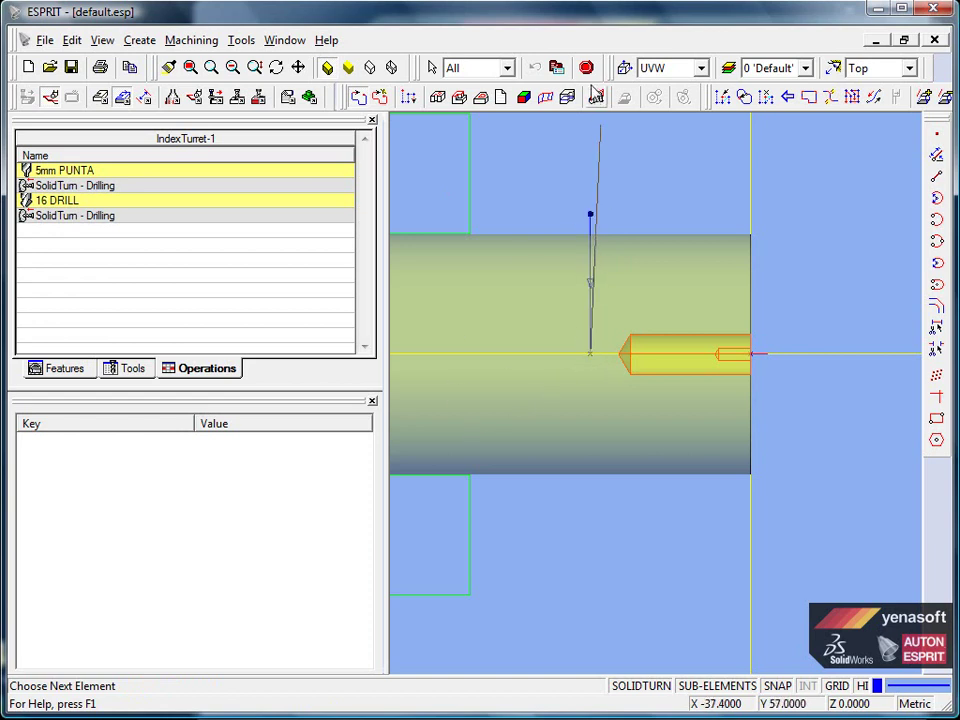
left_click(587, 70)
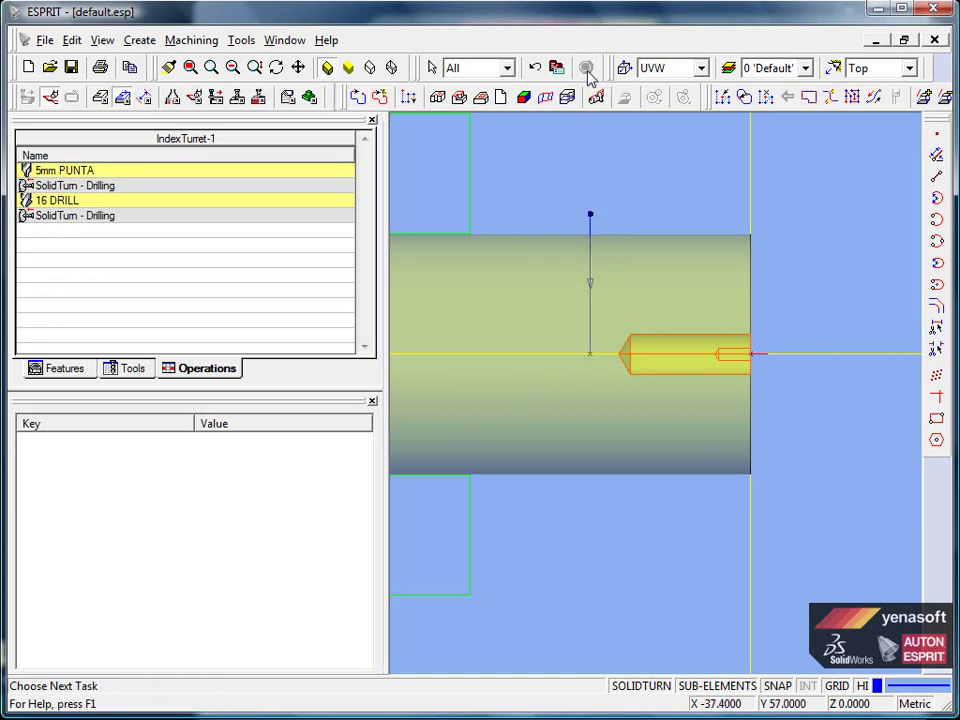
Create the KESME grooving insert with width 5, size 5 and E 35
left_click(172, 98)
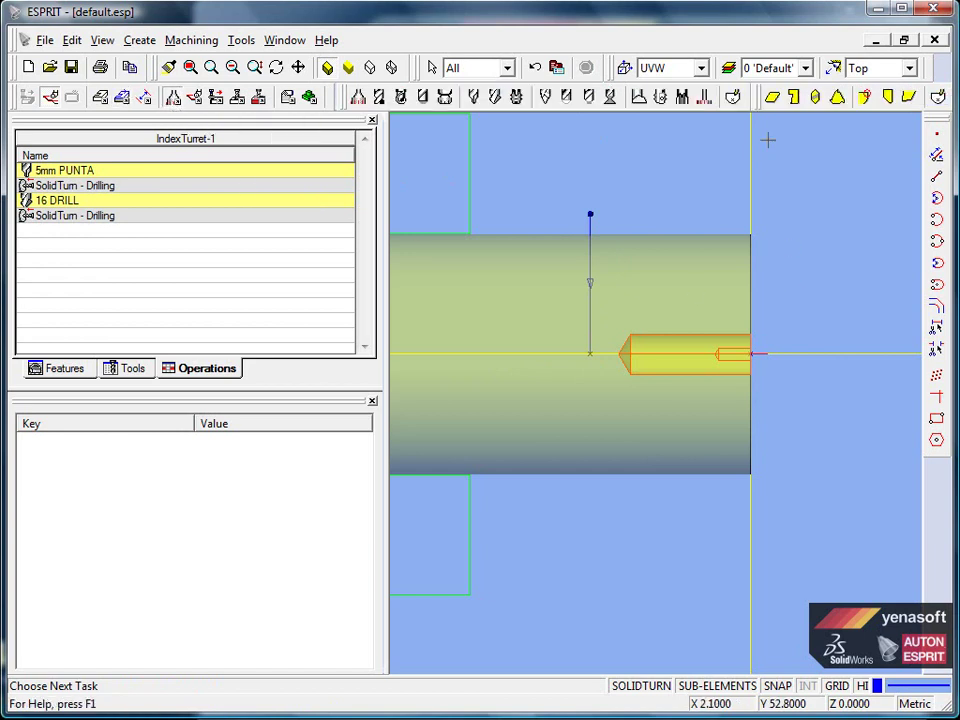
left_click(796, 102)
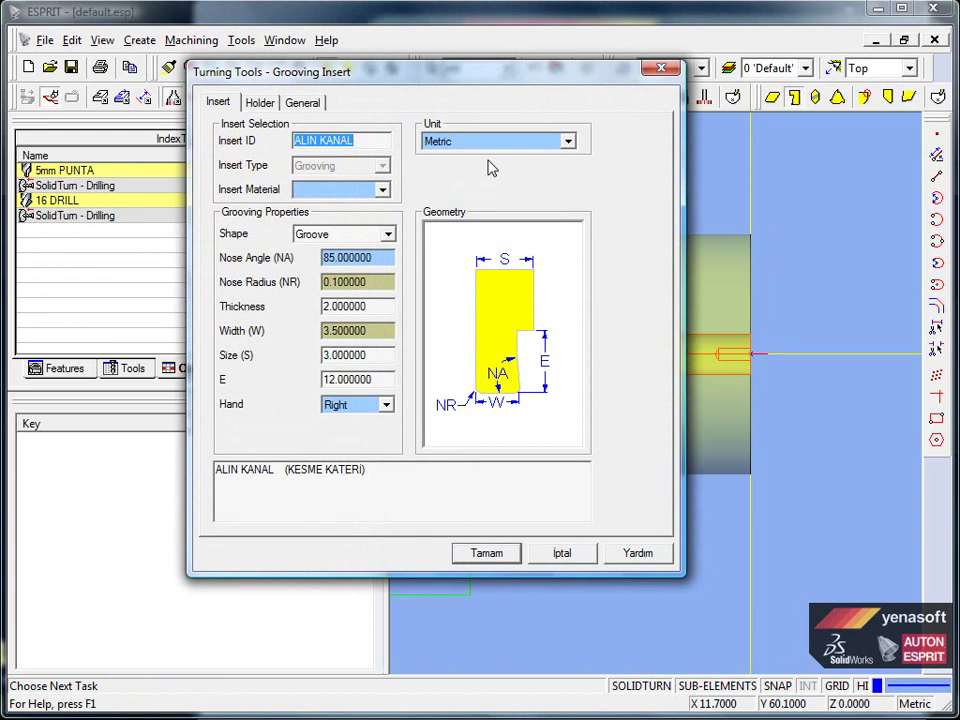
type("KESME")
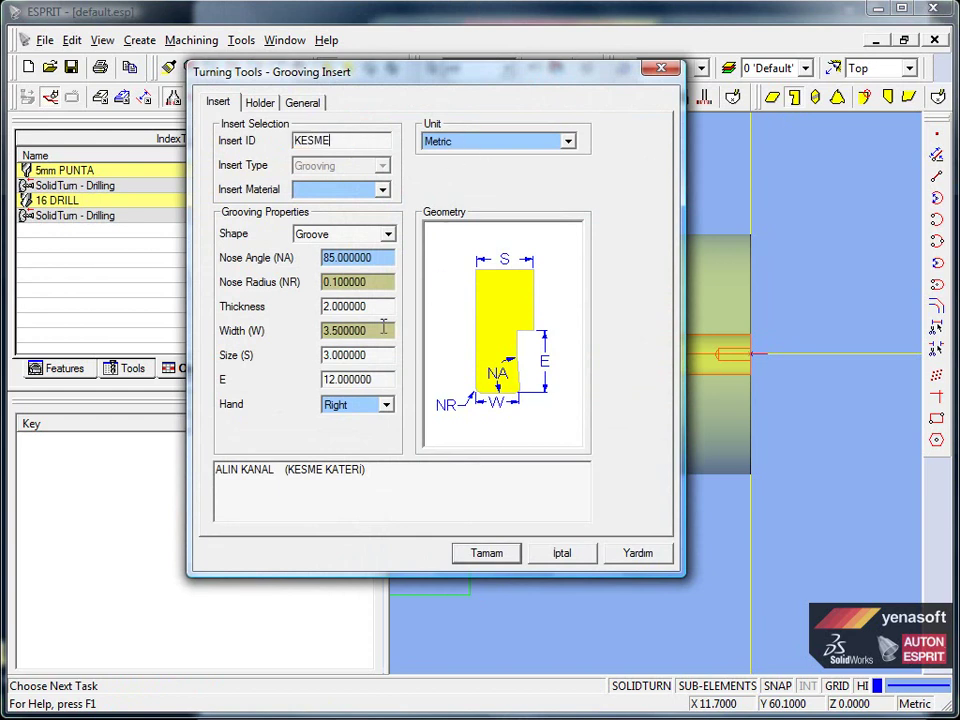
double_click(386, 334)
type("5")
double_click(386, 357)
type("5")
double_click(388, 379)
type("35")
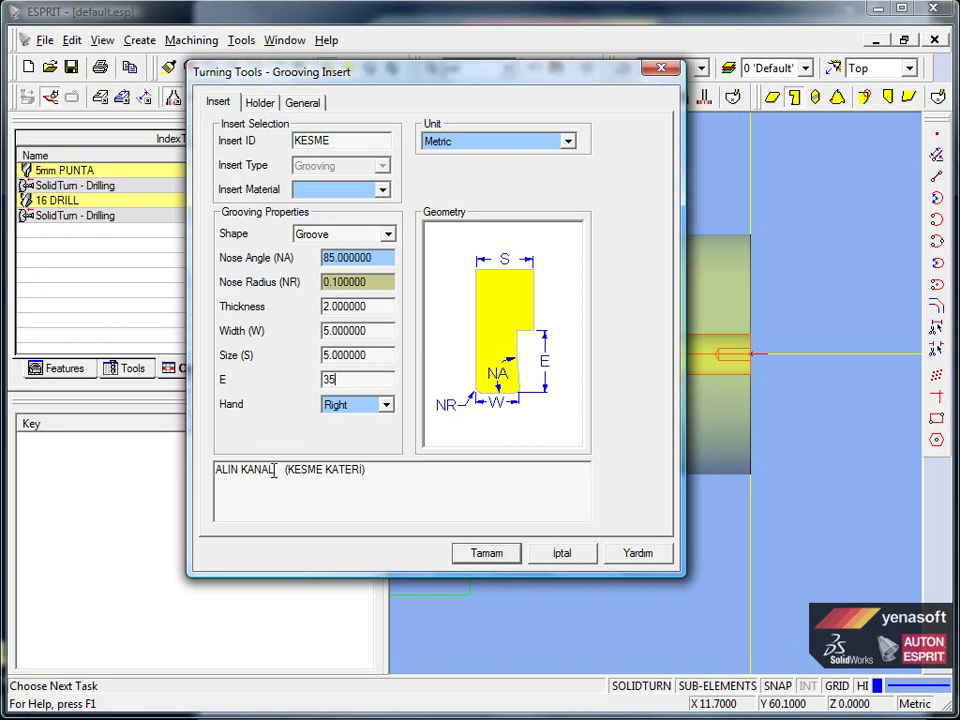
left_click_drag(274, 469, 147, 469)
type("KESME")
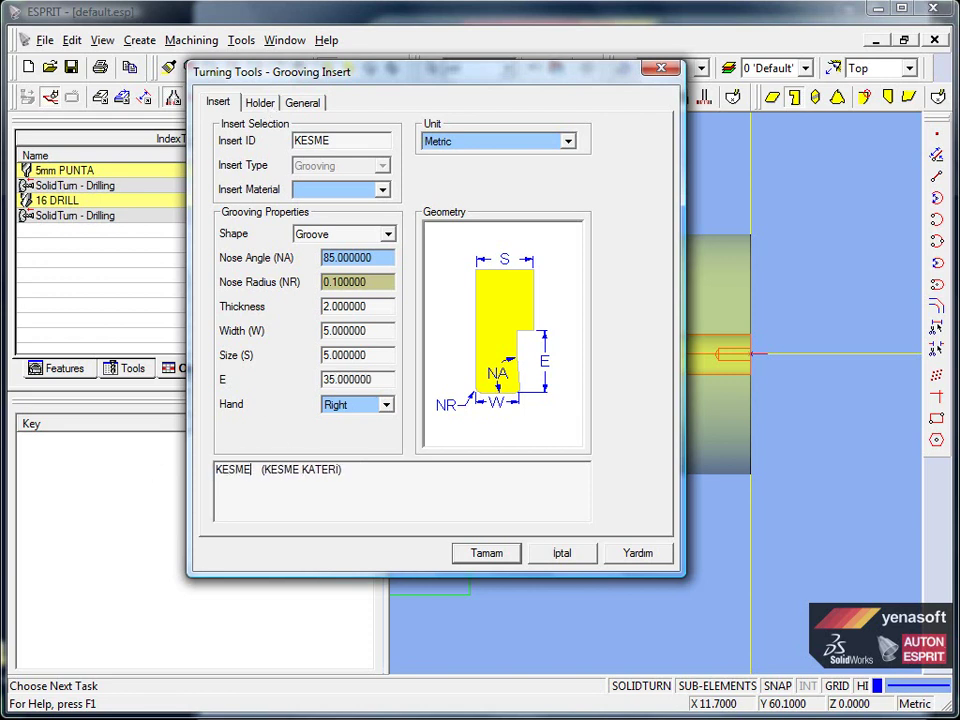
Name the holder KESME and set its D dimension to 32
left_click(259, 104)
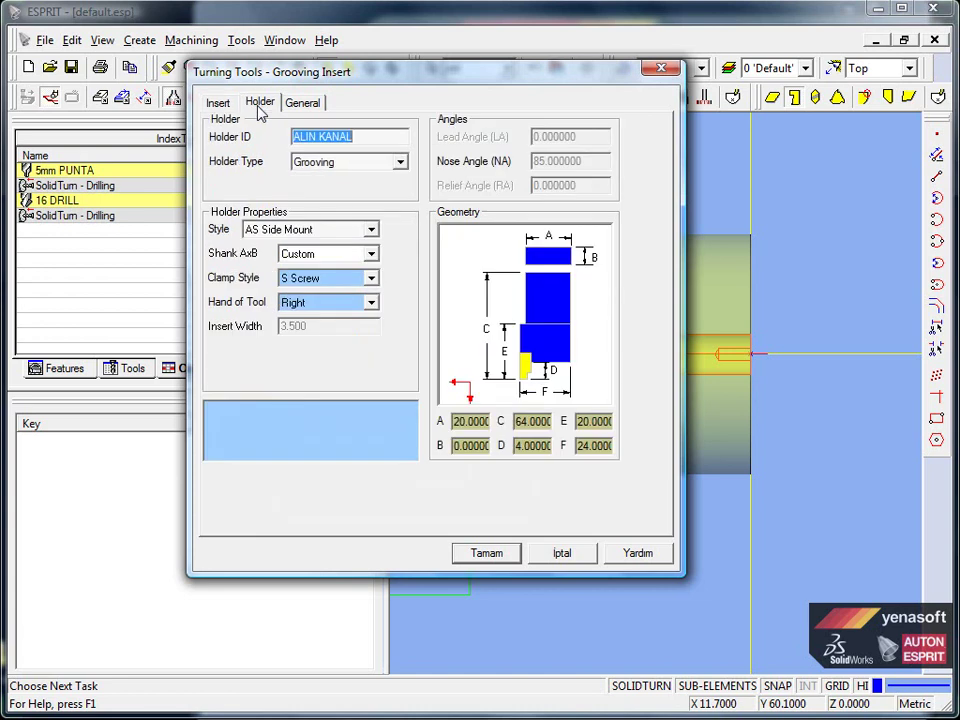
type("KESME")
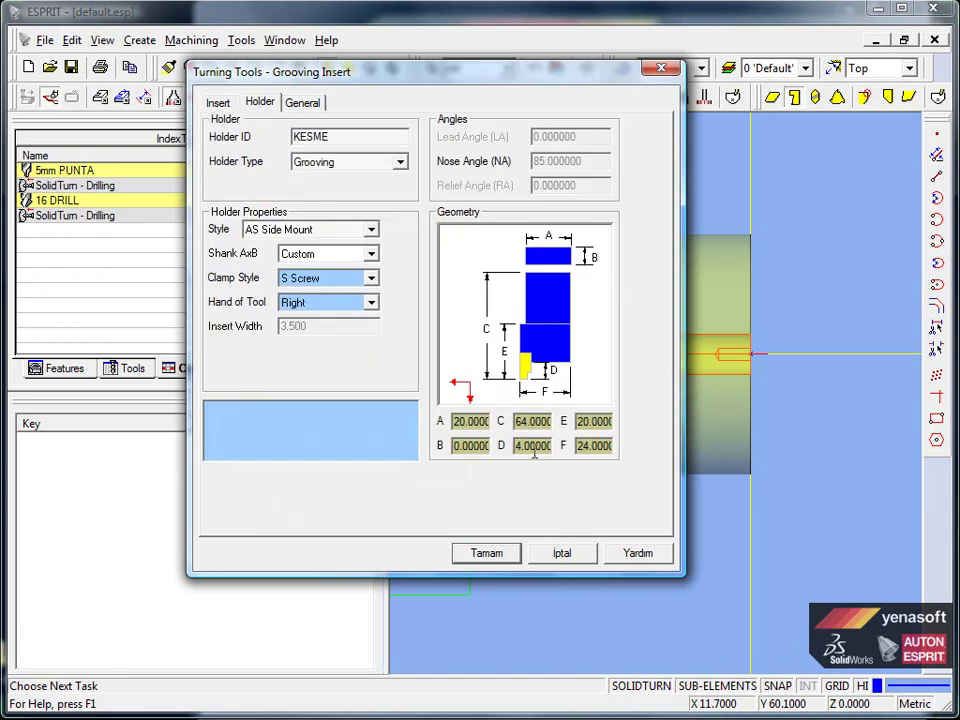
double_click(534, 446)
type("32")
left_click(520, 421)
type("104.000")
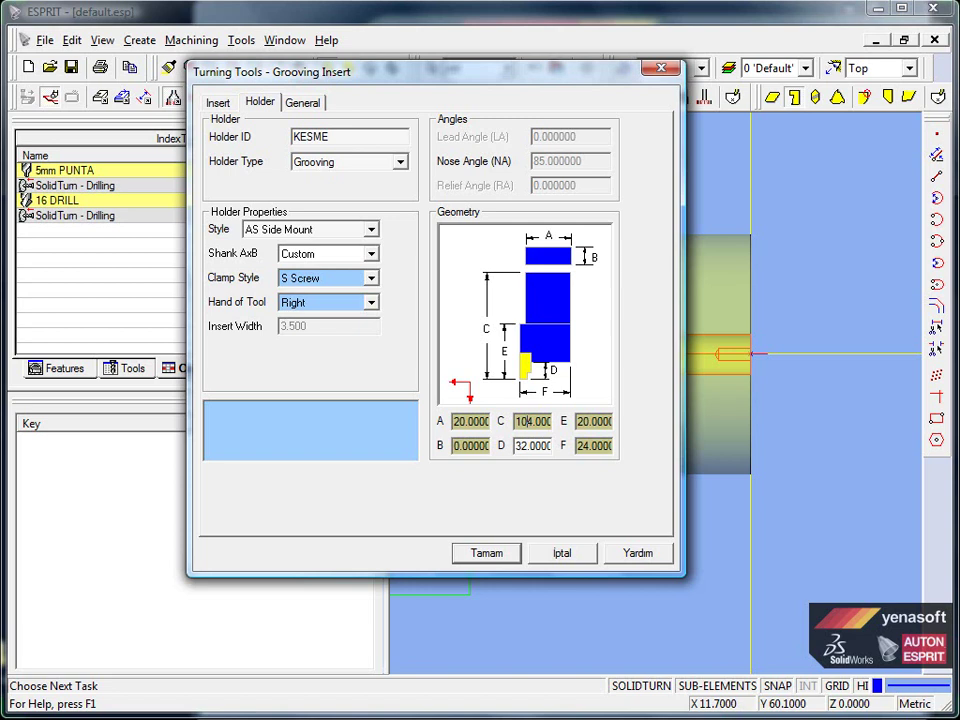
Set Tool ID KESME on station 4 with orientation 3V and save the tool
left_click(304, 104)
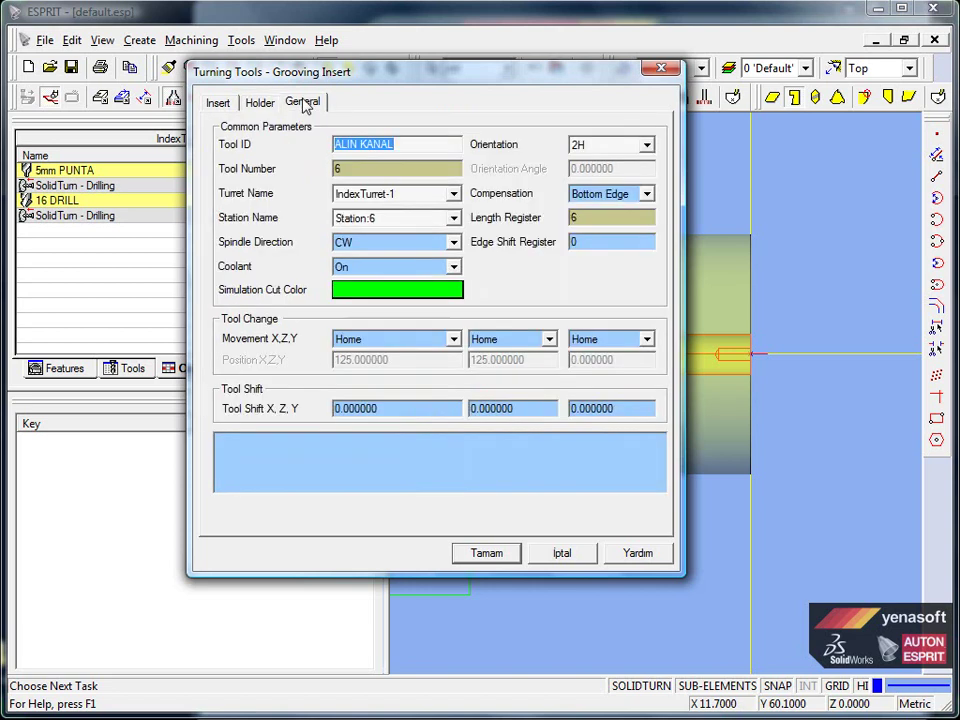
type("KESME")
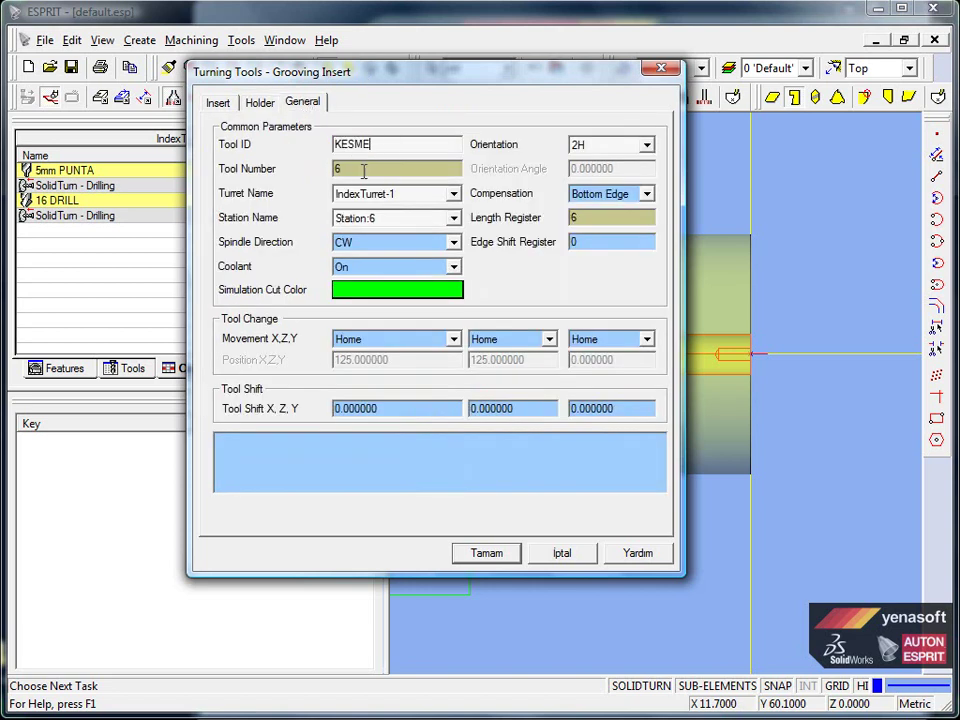
left_click(389, 219)
left_click(383, 272)
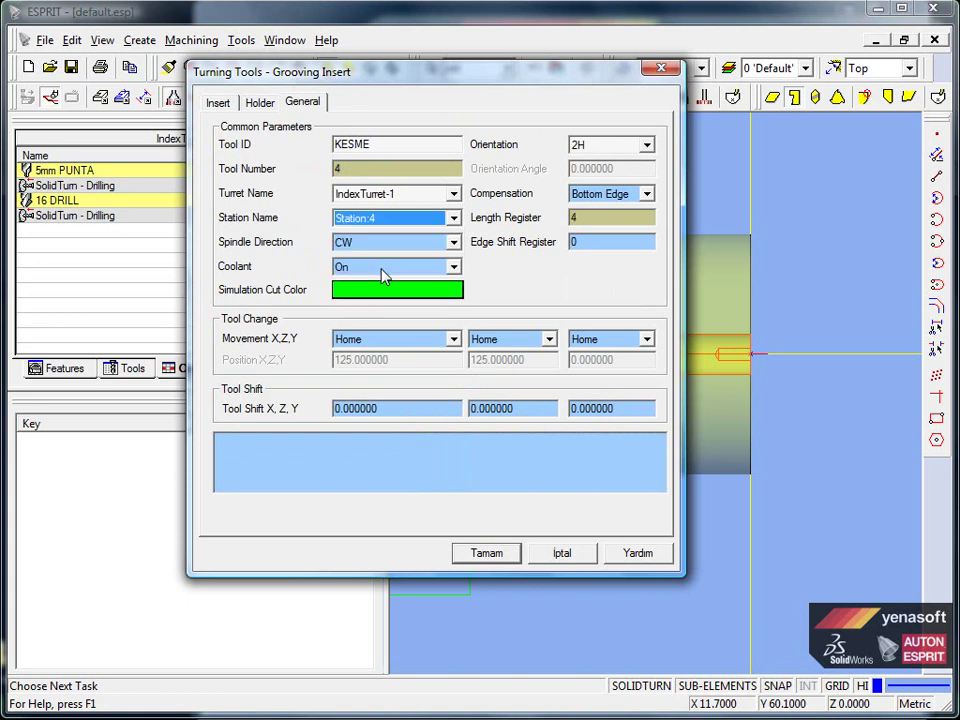
left_click(638, 146)
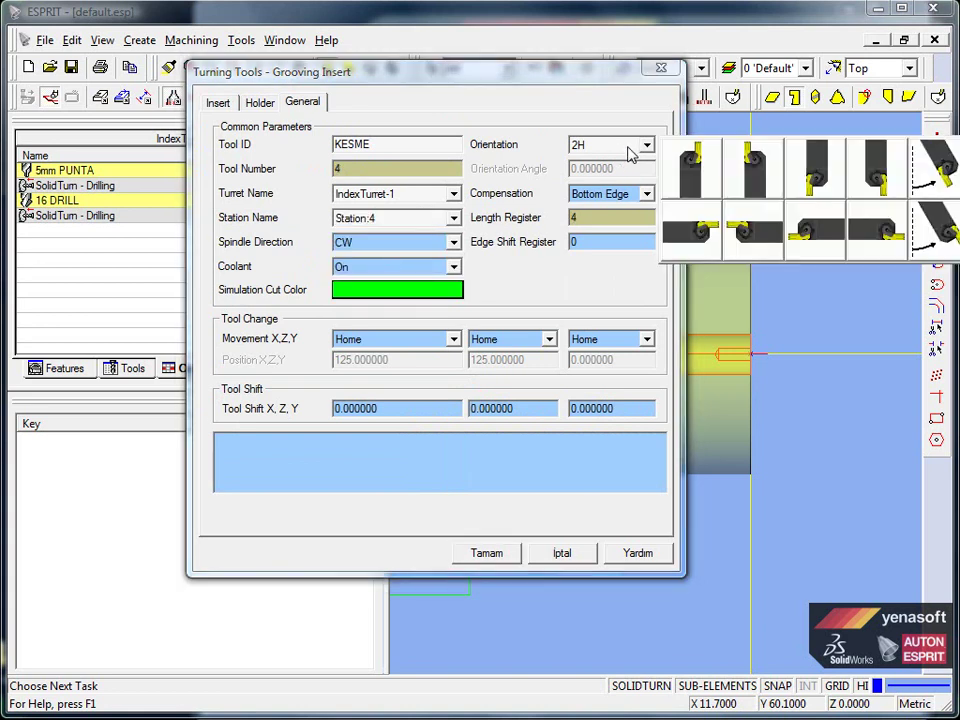
left_click(799, 163)
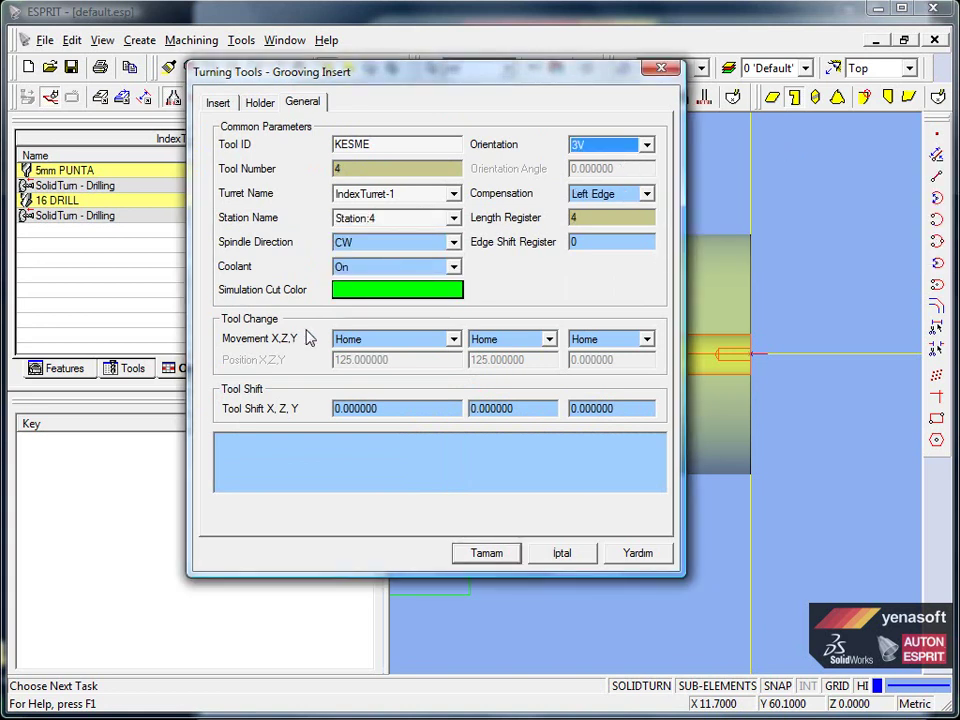
left_click(493, 558)
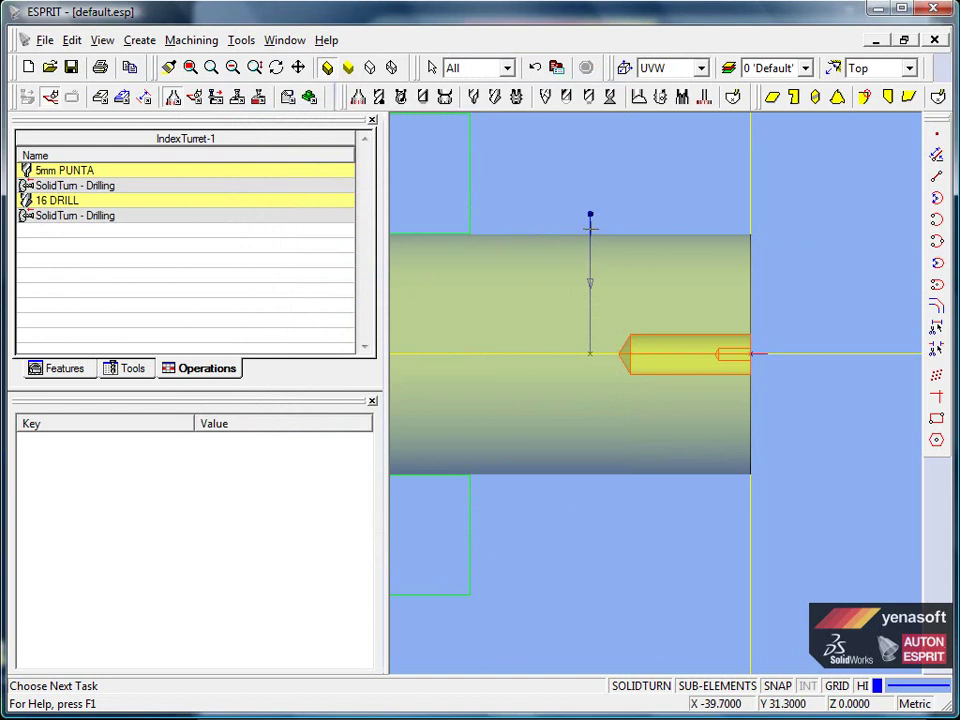
Chain the vertical line and start a new SolidTurn Cutoff operation with the KESME tool
left_click(590, 230)
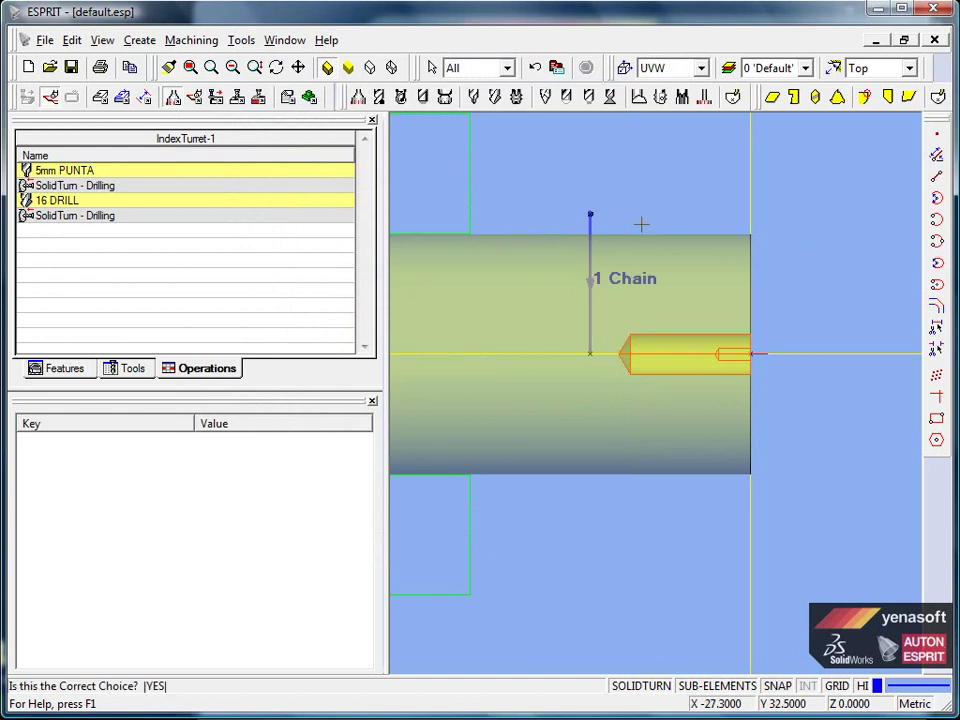
left_click(606, 244)
left_click(144, 94)
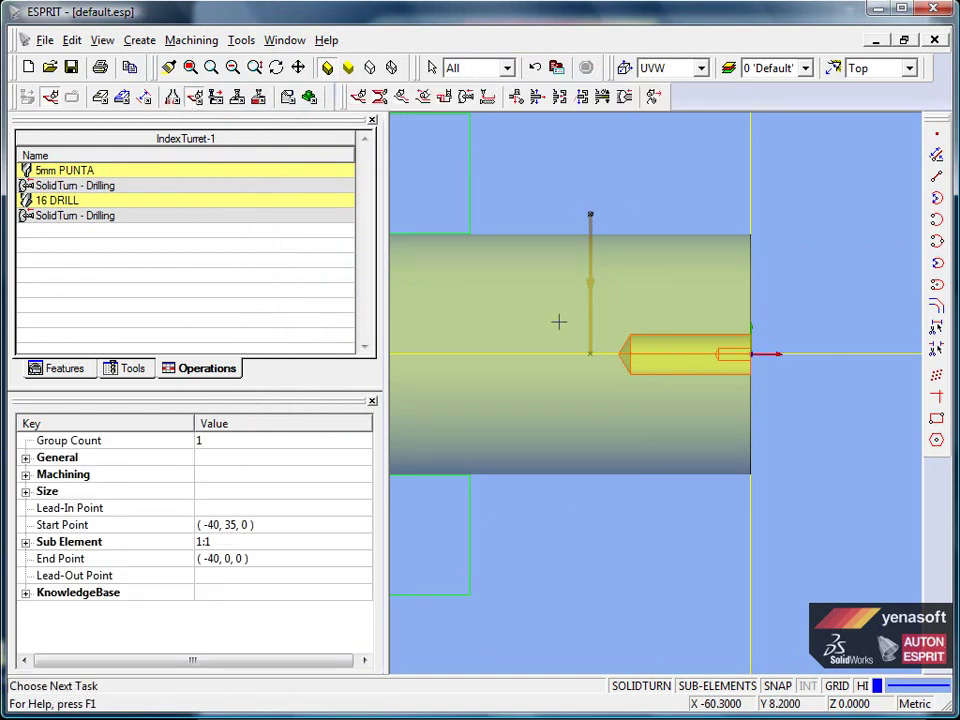
left_click(516, 105)
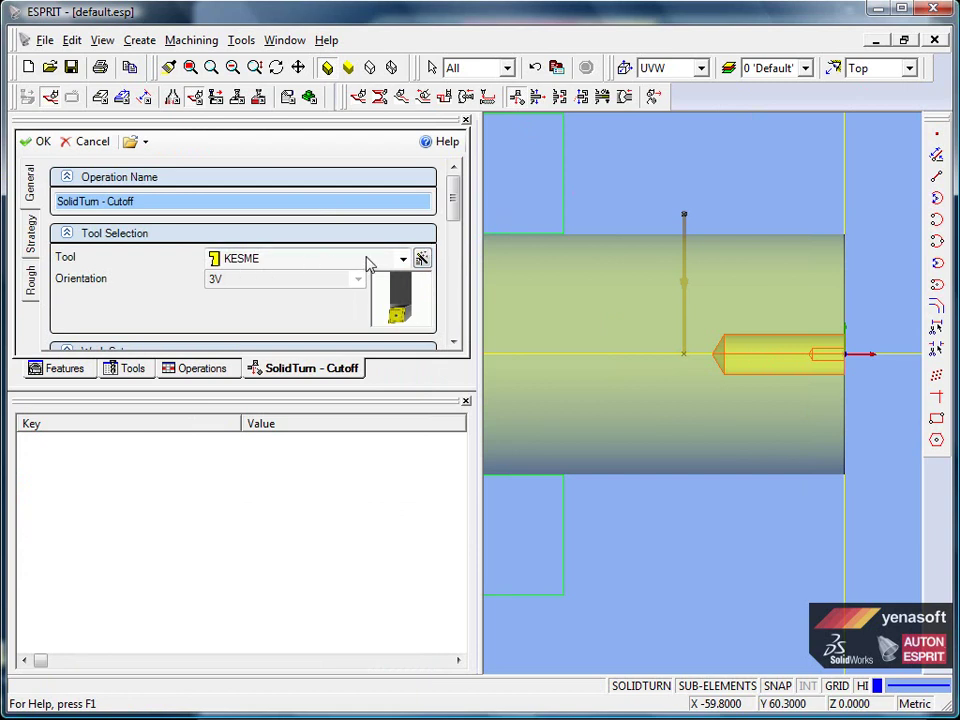
mouse_move(450, 197)
left_mouse_down()
mouse_move(461, 259)
mouse_move(465, 218)
mouse_move(449, 190)
left_mouse_up()
Set the cutoff Entry Mode to X Then Z with the entry point at (-39.3, 41.8)
left_click(28, 238)
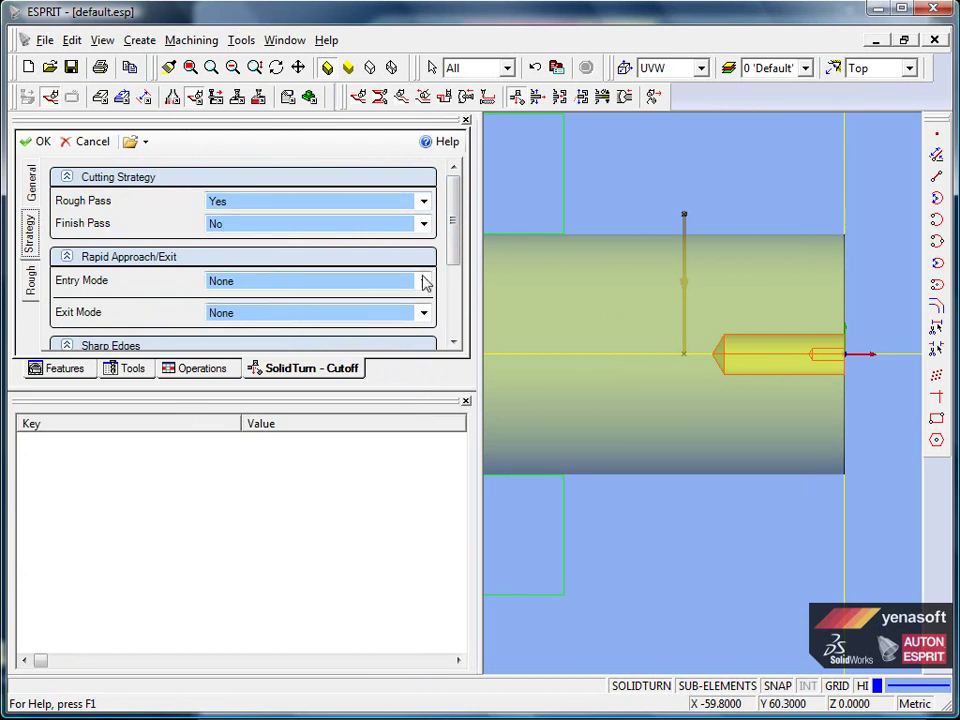
left_click_drag(453, 248, 461, 286)
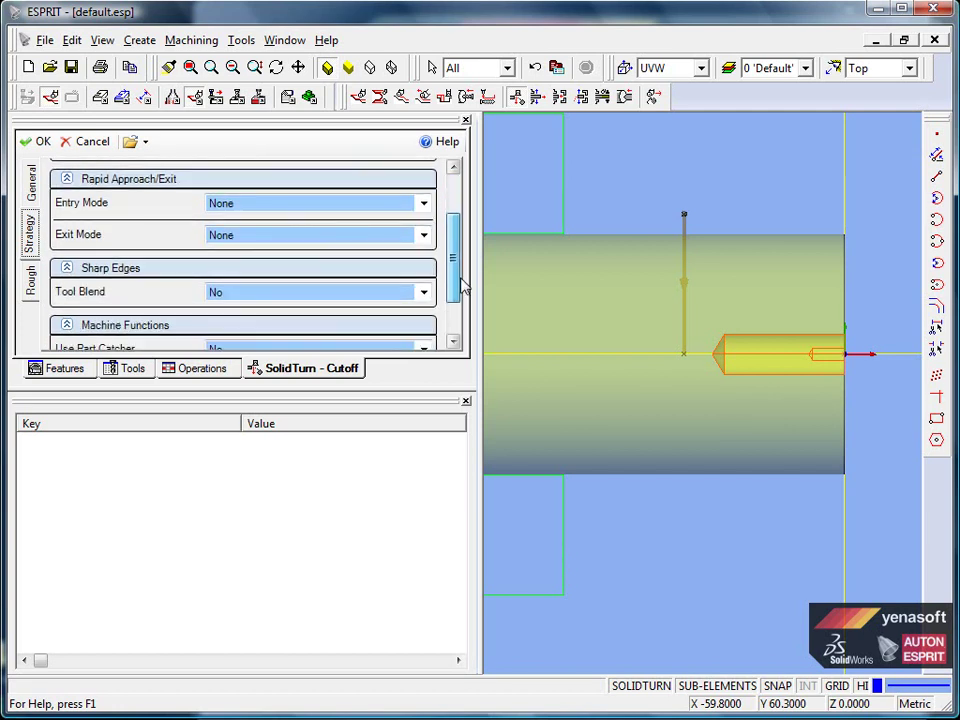
left_click(424, 203)
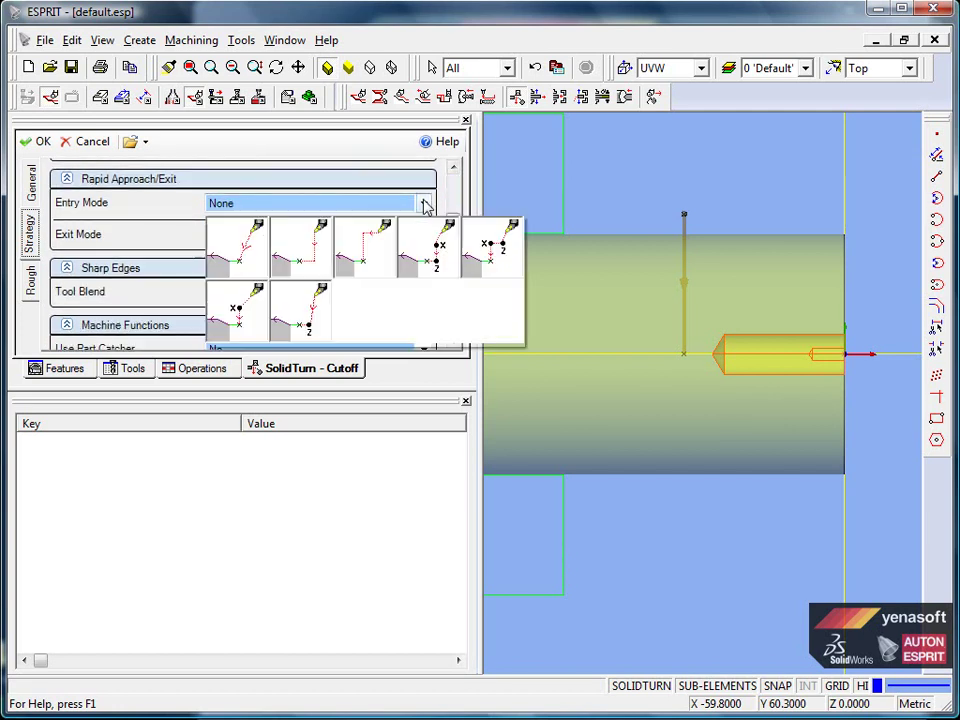
left_click(437, 263)
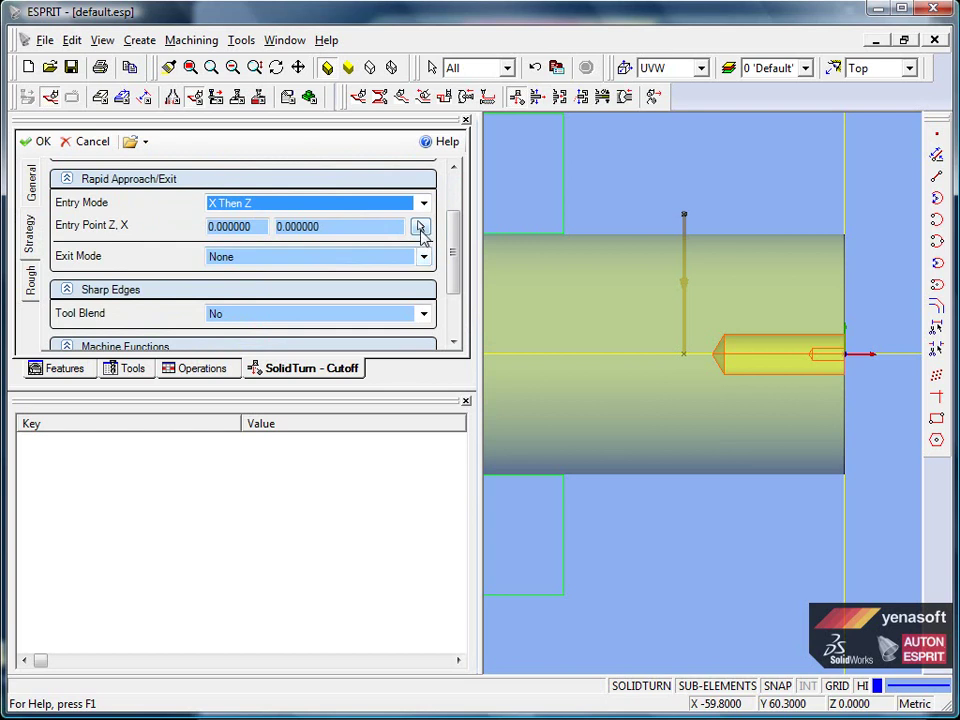
left_click(420, 226)
left_click(687, 186)
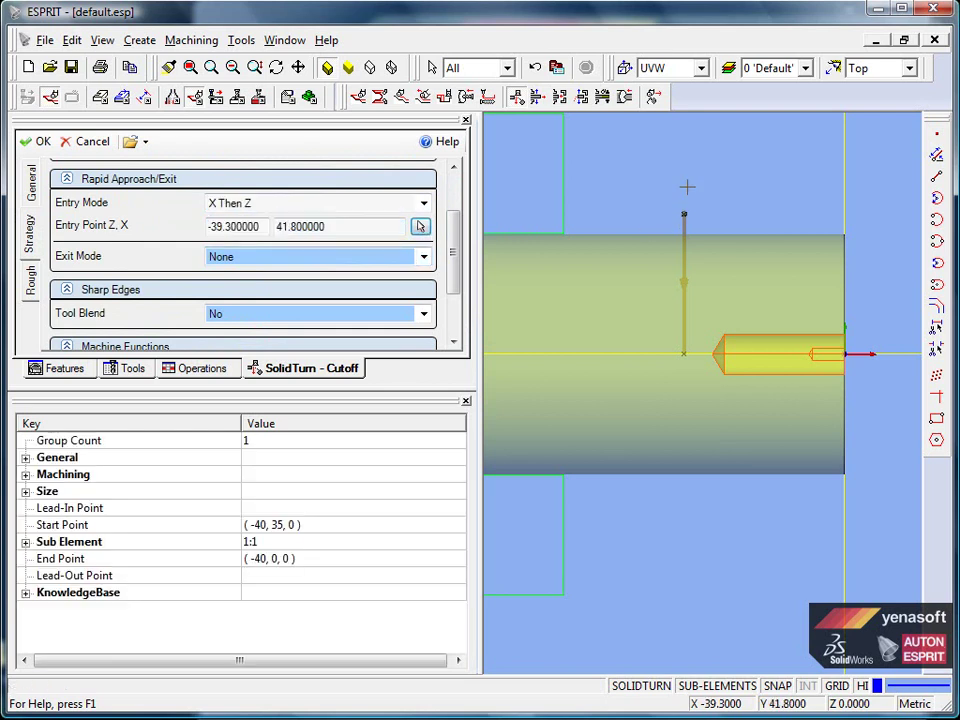
Set the Exit Mode to X Then Z with the exit point at (14.7, 56.8)
left_click(424, 257)
left_click(306, 310)
left_click(420, 280)
left_click(904, 127)
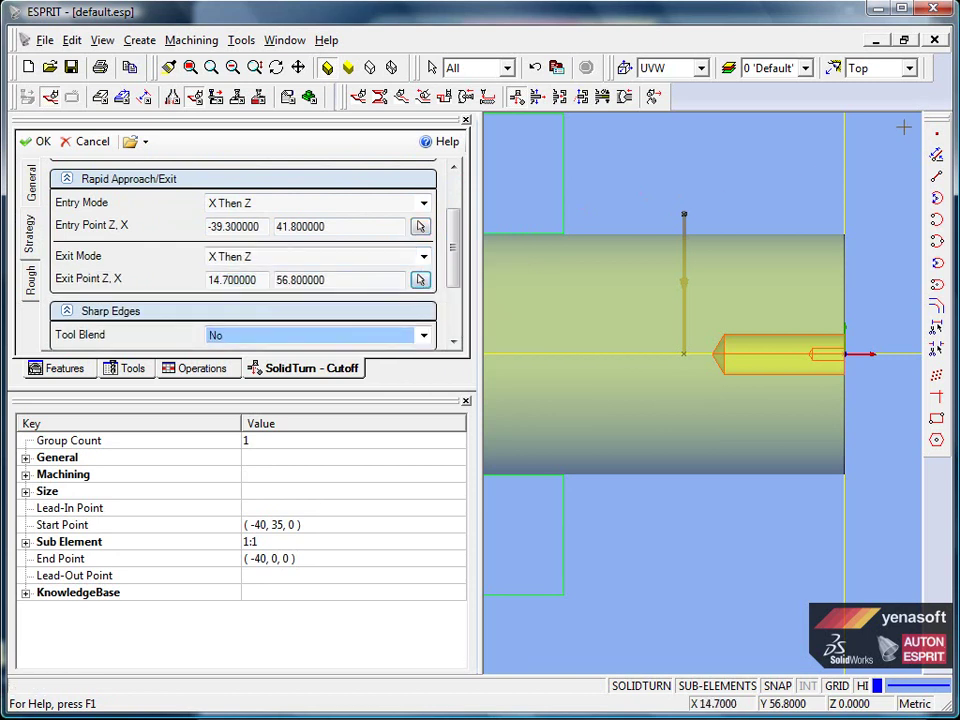
left_click(31, 281)
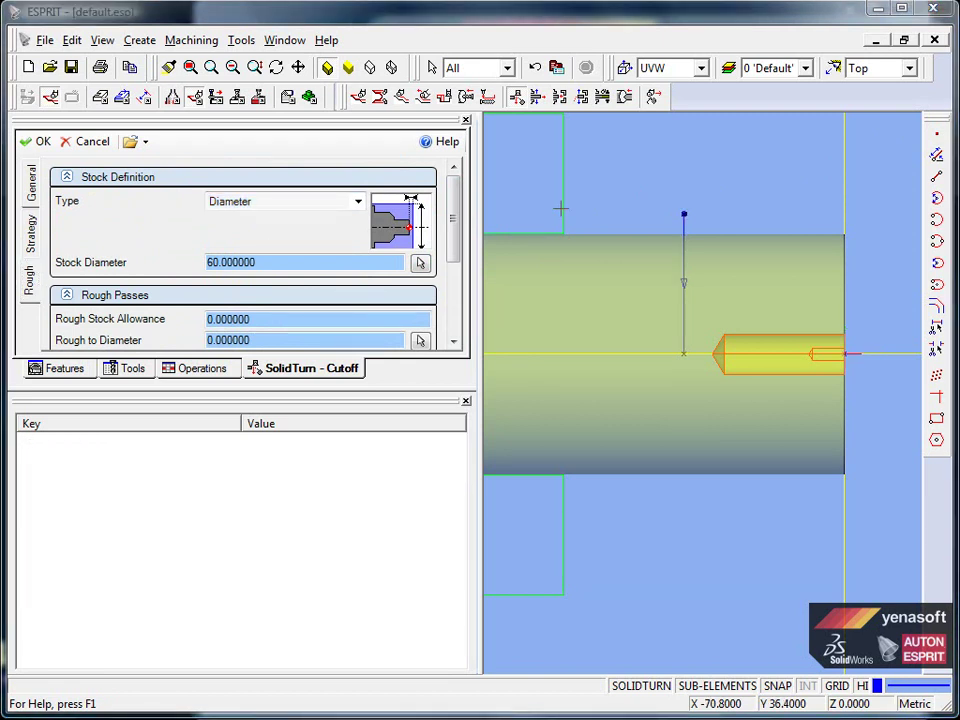
Set the Rough Stock Type to Automation and Peck Increment to 5, then save the cutoff
left_click(268, 202)
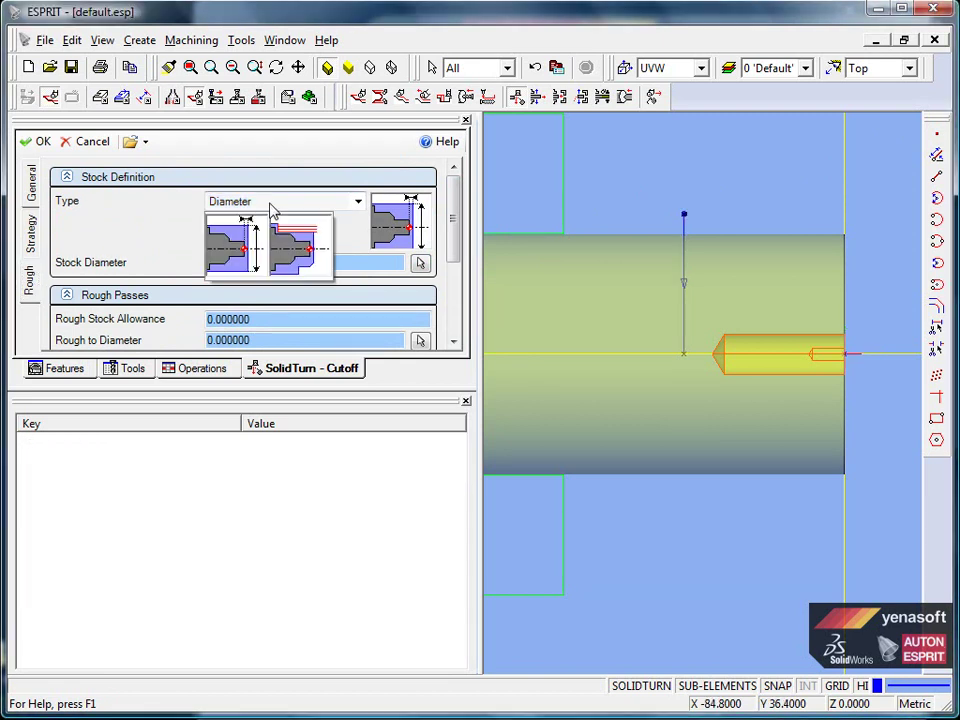
left_click(290, 250)
left_click_drag(452, 233, 450, 326)
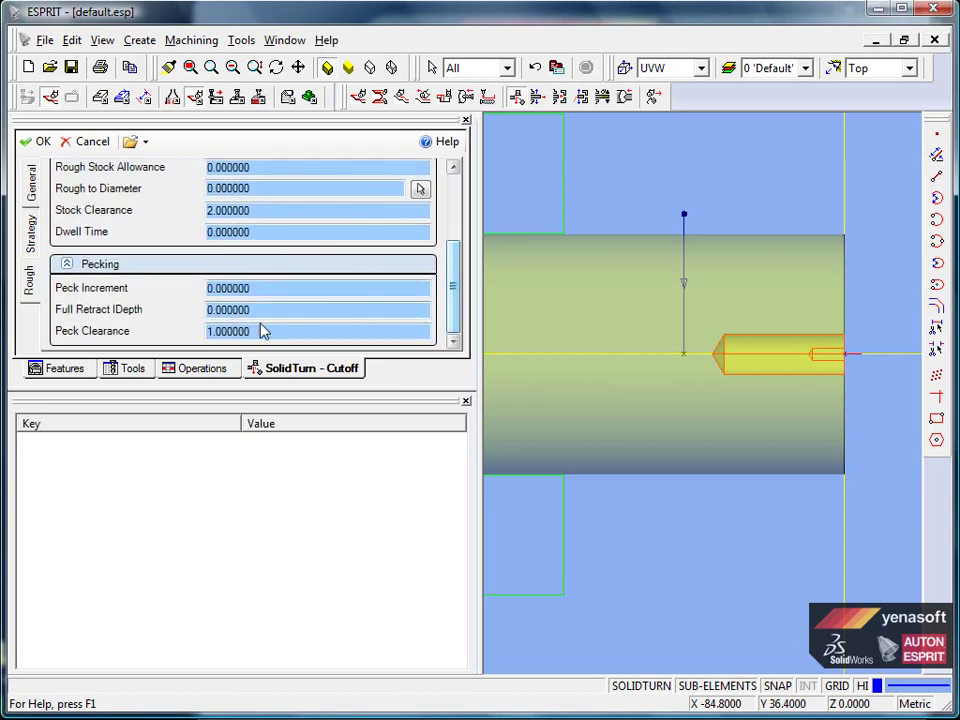
left_click(126, 287)
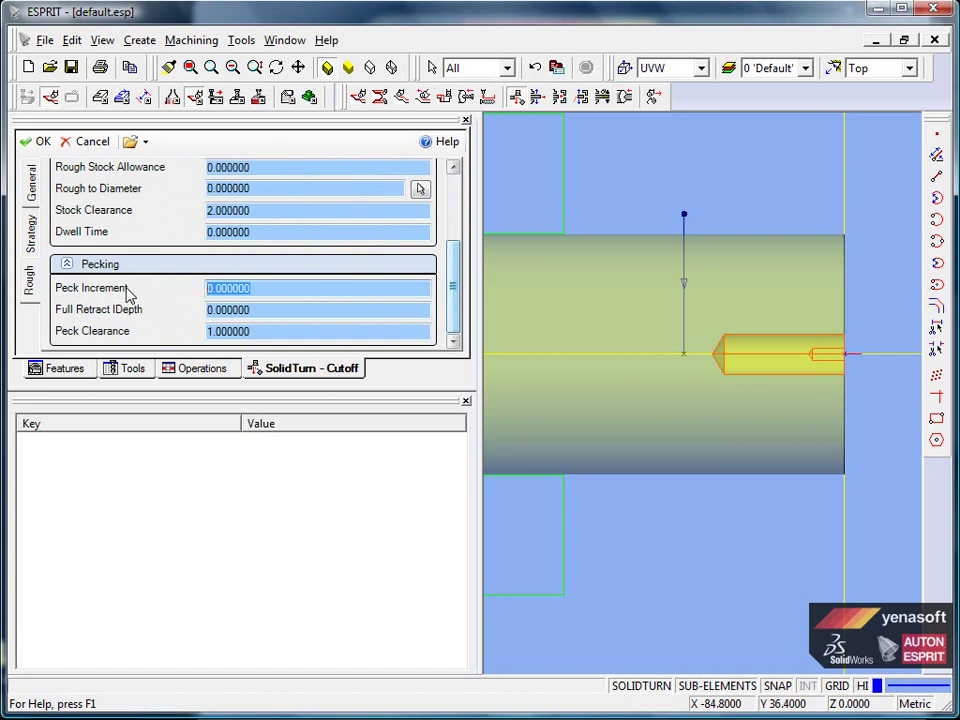
type("5")
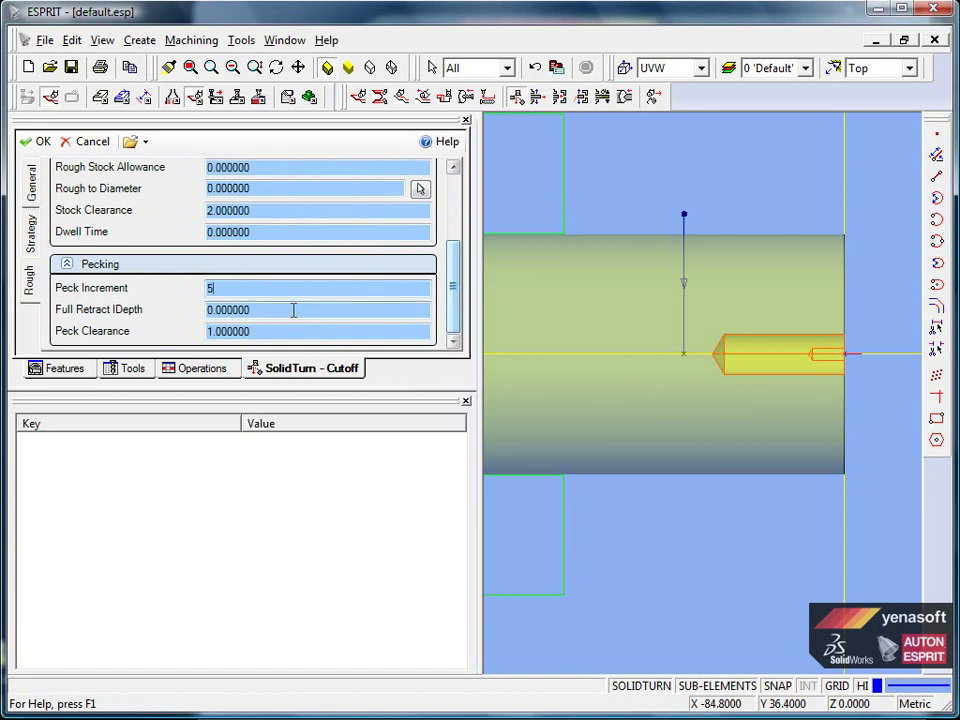
left_click(38, 142)
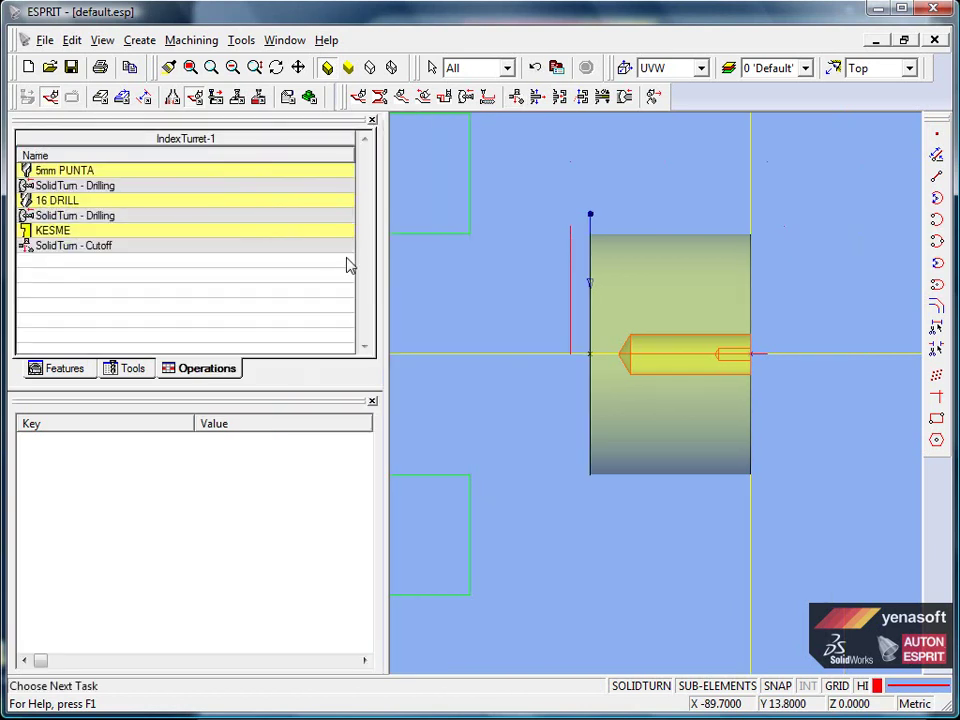
Select the SolidTurn - Cutoff operation and play the machining simulation
left_click(295, 250)
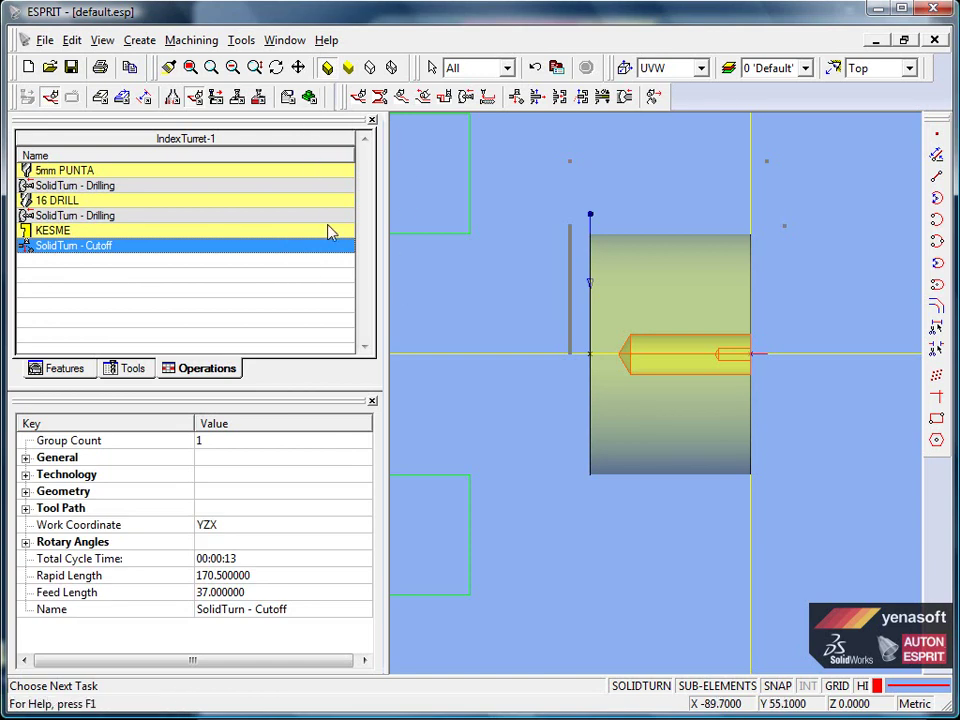
left_click(310, 97)
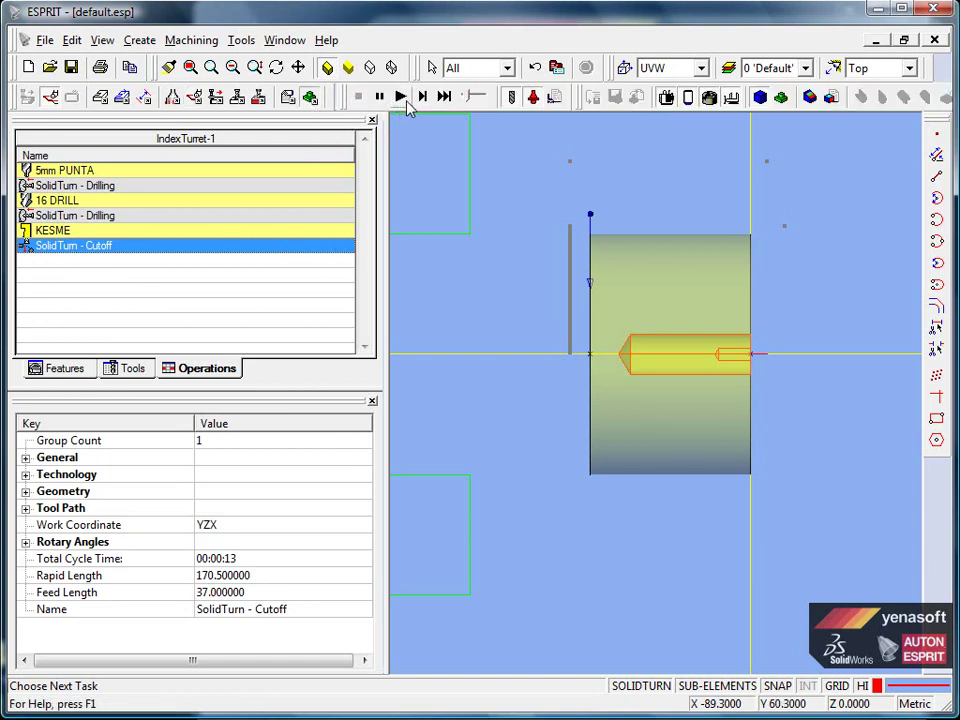
left_click(406, 104)
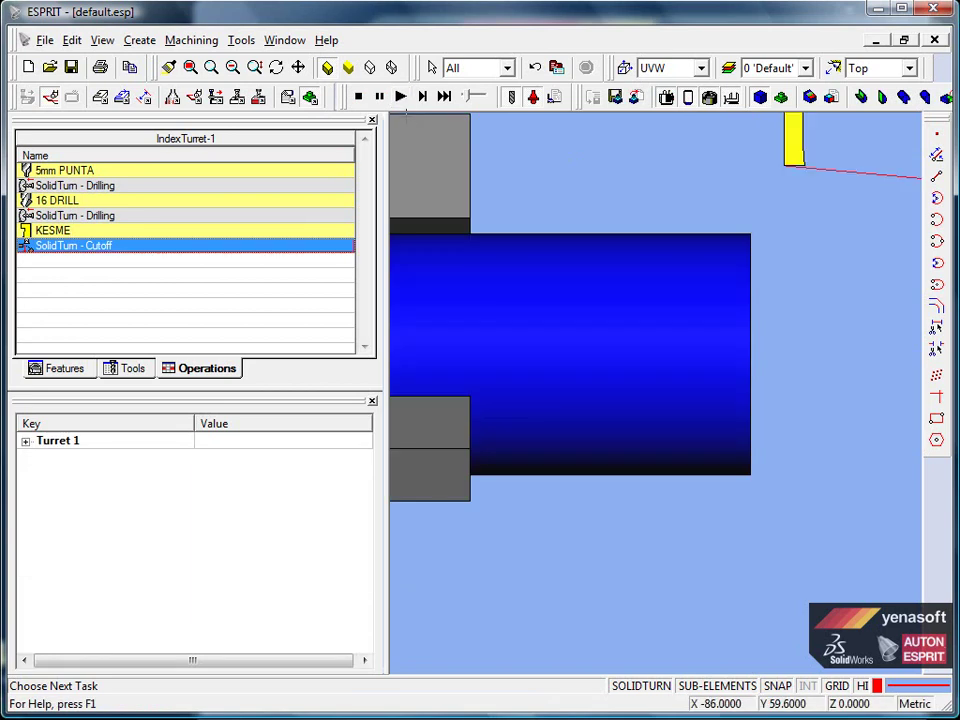